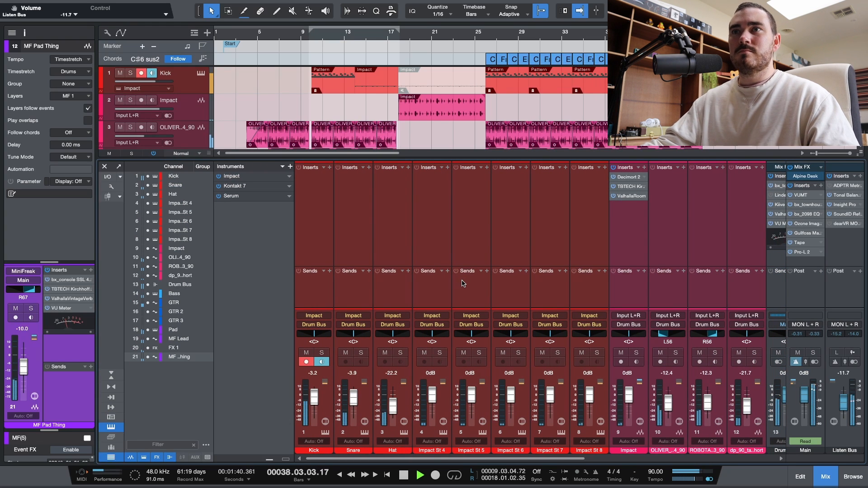
Look through the mixer channels from the drums to MF Pad Thing, stop playback and close the mixer.
scroll(462, 283, "right", 3)
scroll(462, 281, "right", 3)
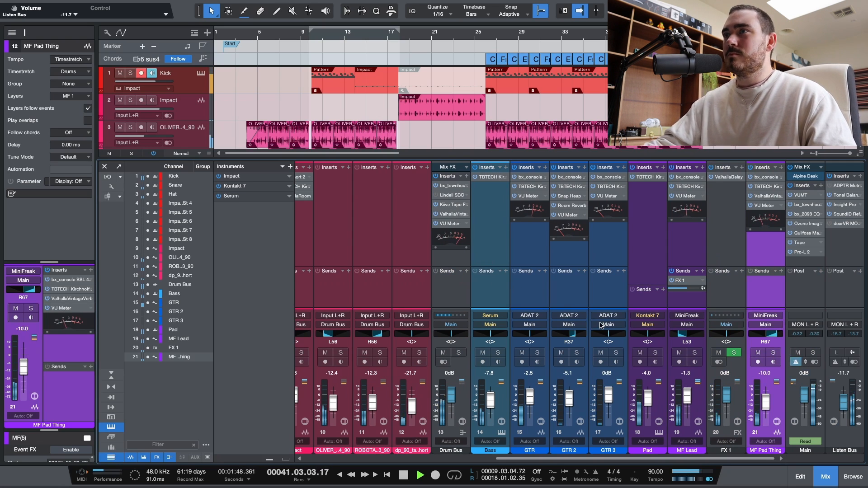
key("space")
key("F3")
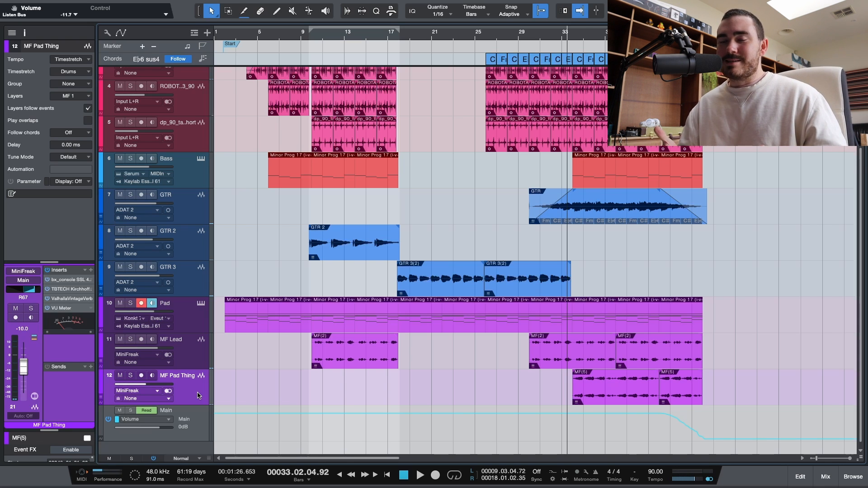
Open the Kick track's pattern at bar 26 for editing.
scroll(502, 78, "up", 4)
double_click(502, 79)
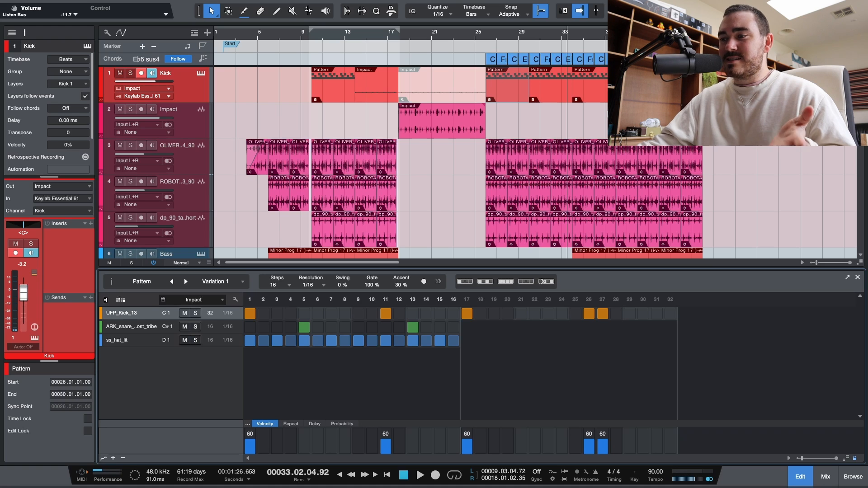
Show the mixer's Impact channels and inspect the pads and output assignments in Impact XT, closing its window when done.
key("F3")
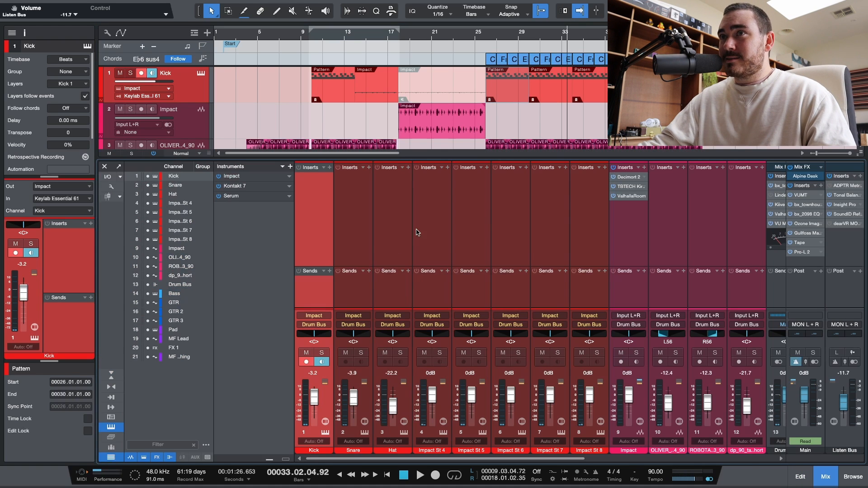
left_click(417, 233)
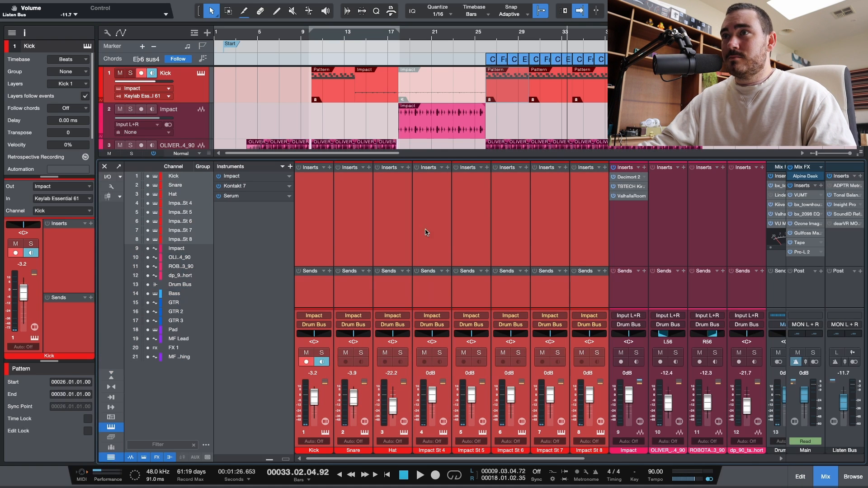
left_click(509, 249)
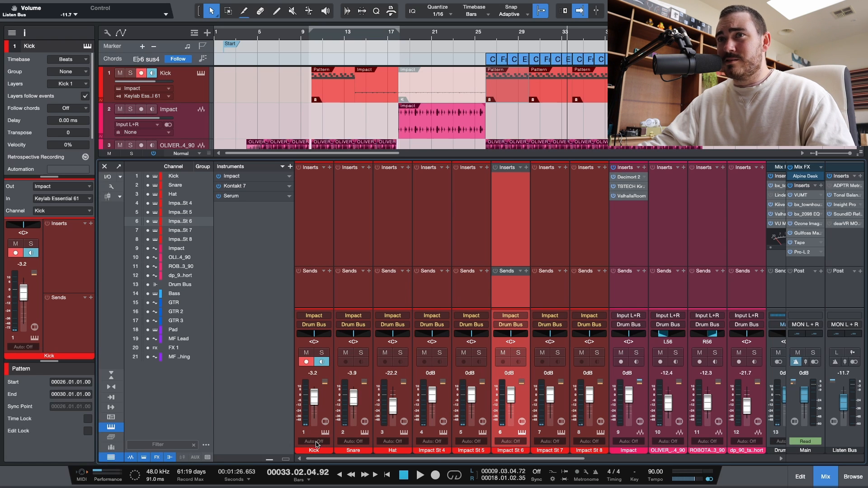
left_click(510, 316)
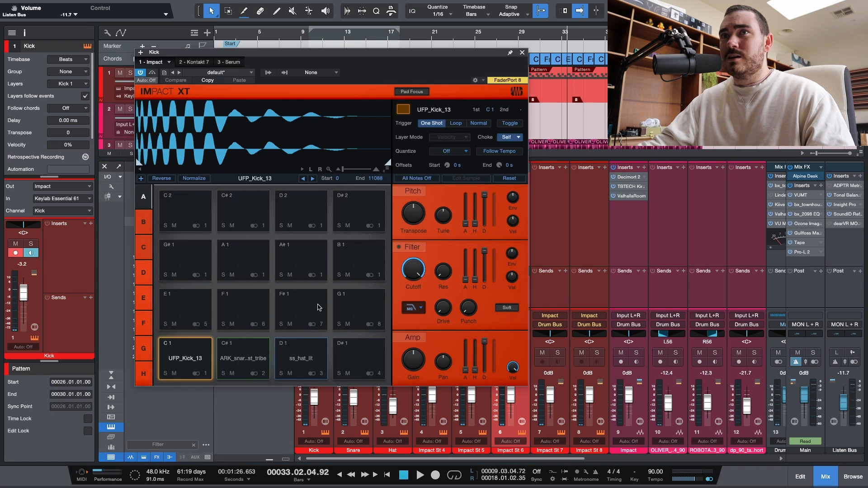
left_click(301, 357)
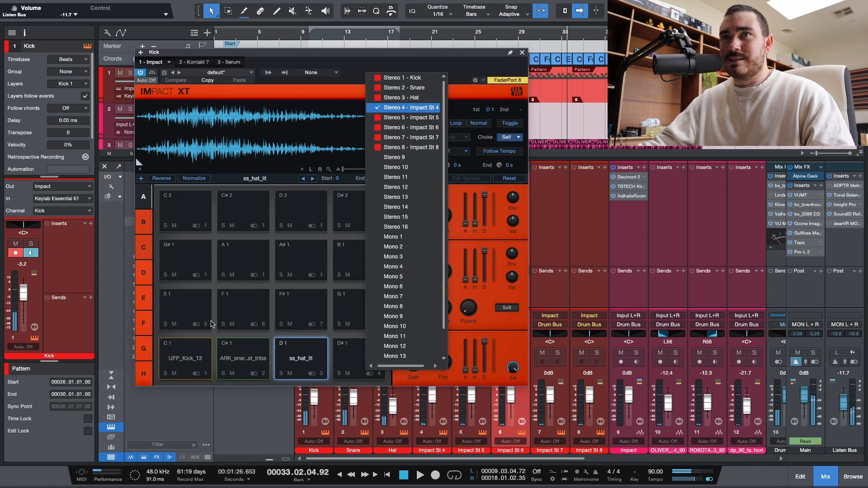
left_click(300, 310)
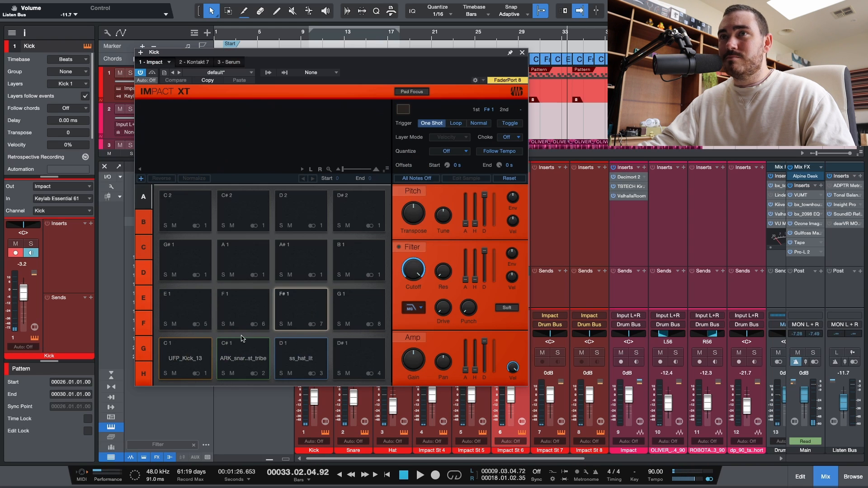
left_click(522, 53)
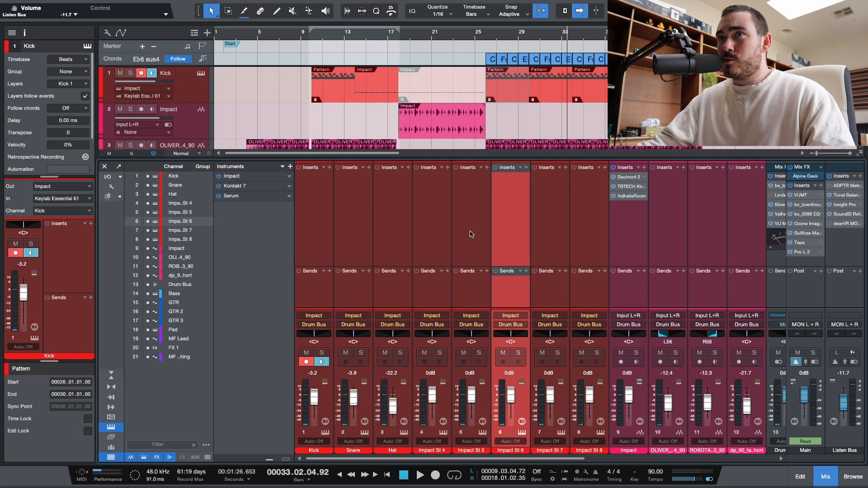
Solo all eight Impact drum channels together in the mixer.
left_click(382, 226)
key("ctrl+a")
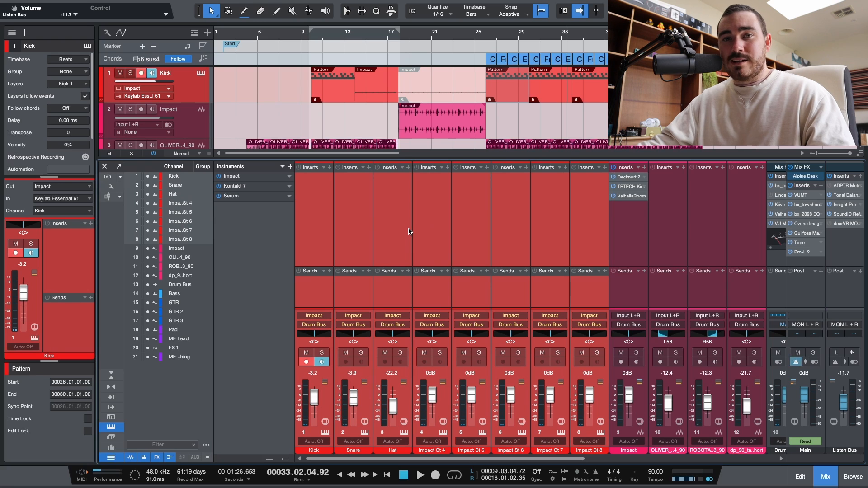
key("s")
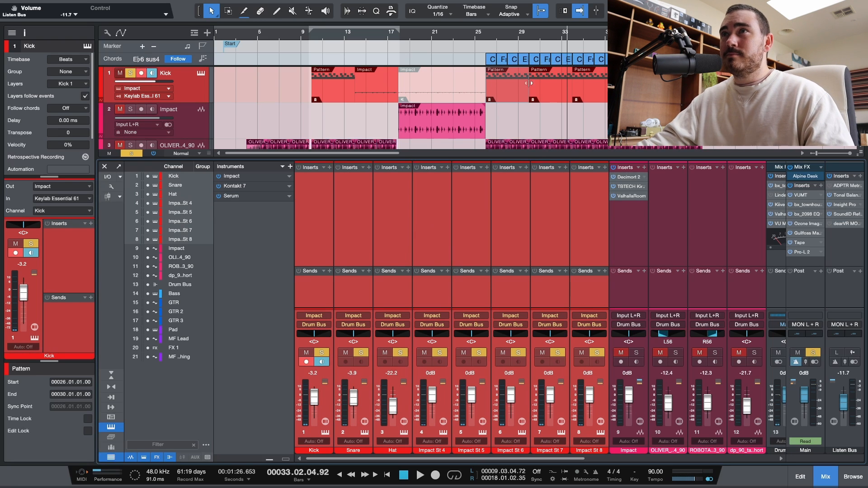
Audition the Kick track's pattern at bar 26 in its editor, and hide and restore the velocity lane.
double_click(490, 80)
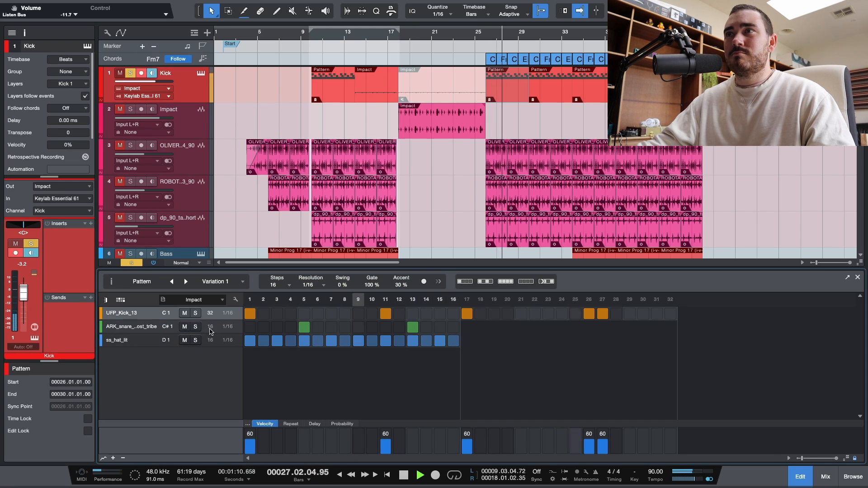
key("space")
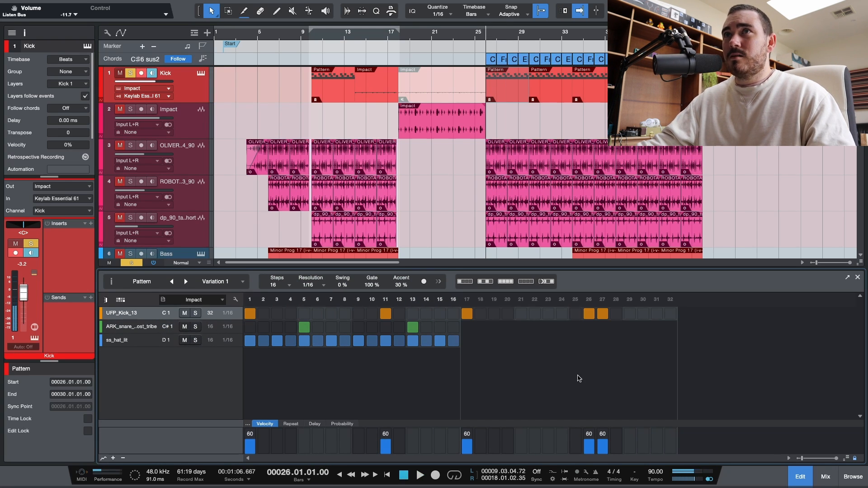
left_click(124, 457)
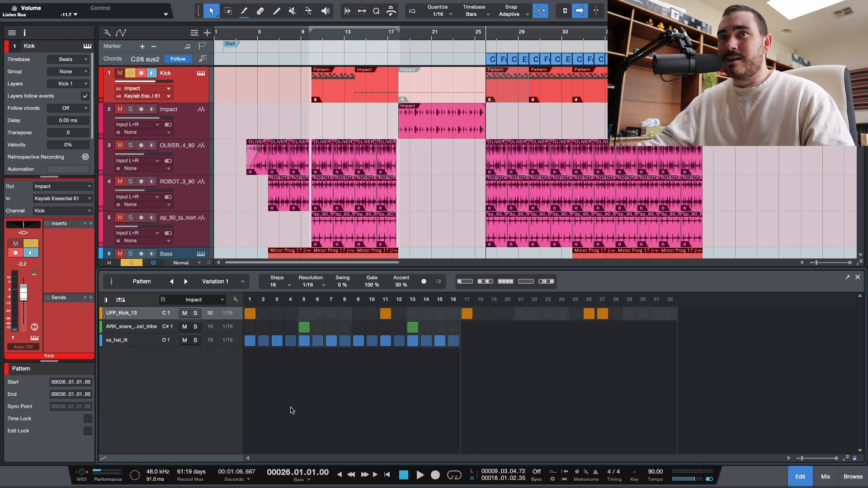
left_click(102, 458)
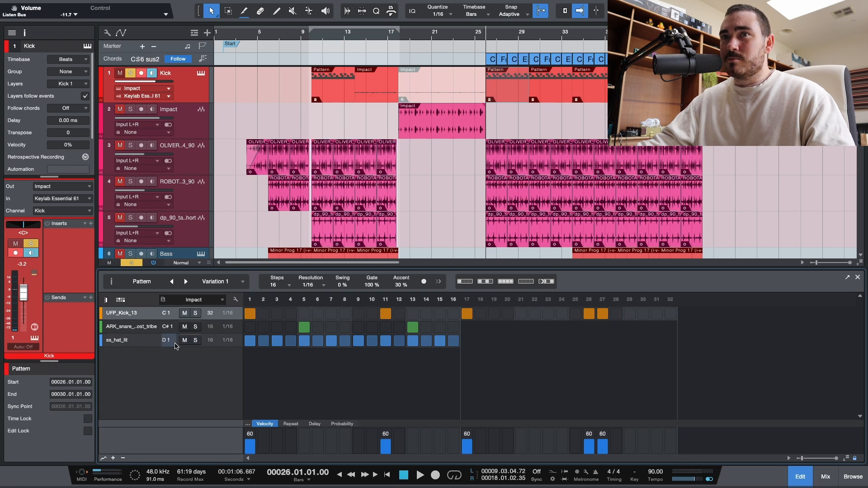
Lower the velocity of the UFP_Kick_13 hit on step 26 to 30 and audition the pattern.
left_click(588, 448)
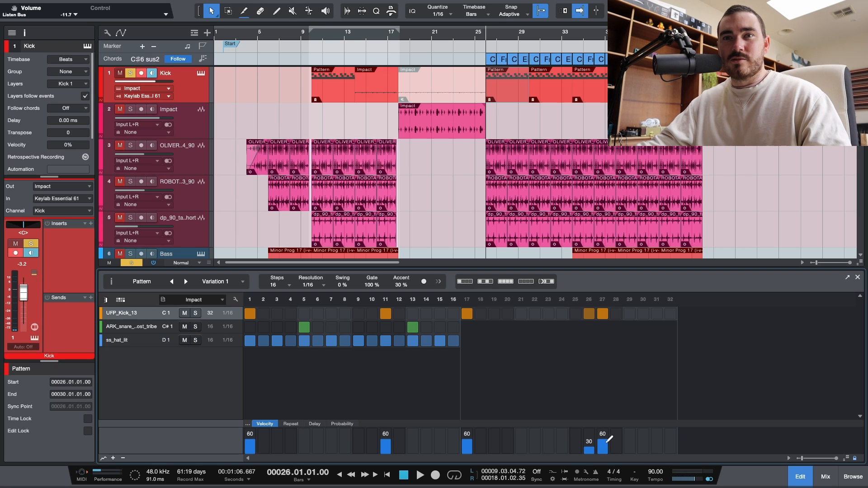
key("space")
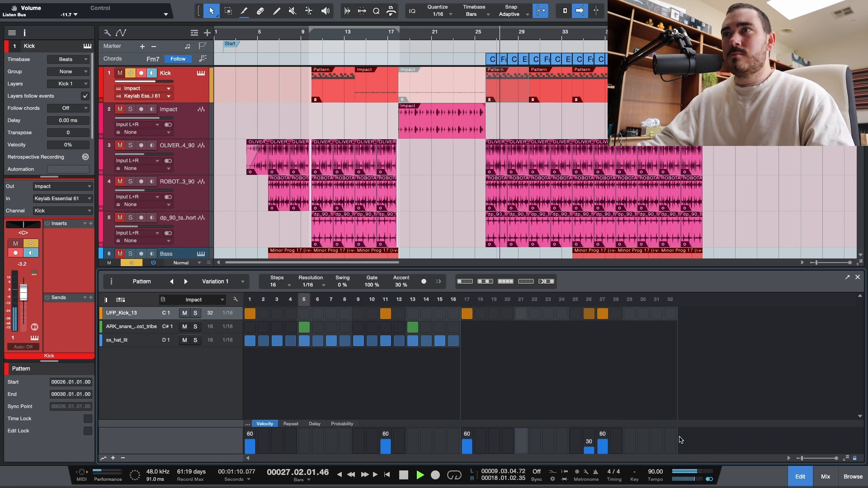
key("space")
Raise the velocity of the UFP_Kick_13 hit on step 26 to 60 and play the pattern for comparison.
left_click(590, 438)
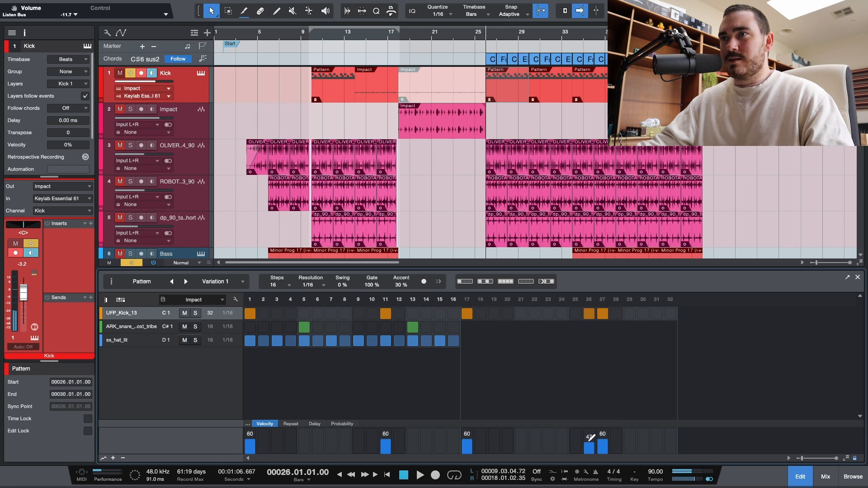
left_click_drag(591, 439, 591, 431)
key("space")
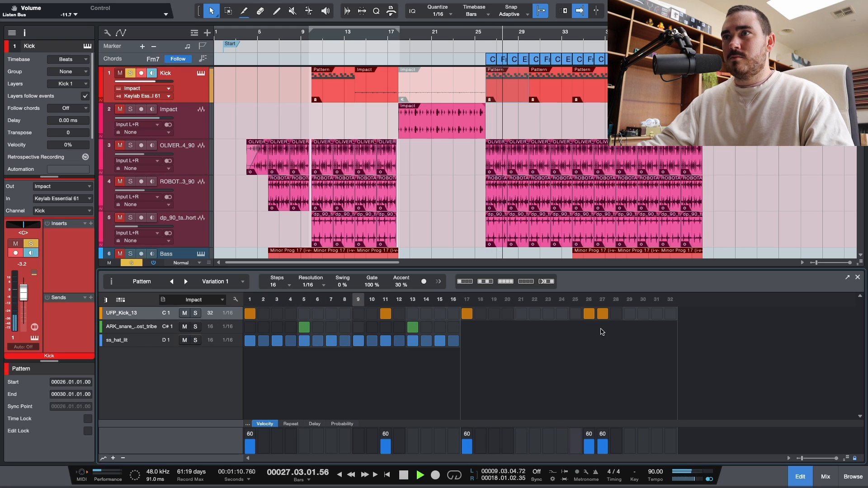
Set the UFP_Kick_13 hit on step 26 to velocity 30 and stop playback.
left_click(588, 447)
key("space")
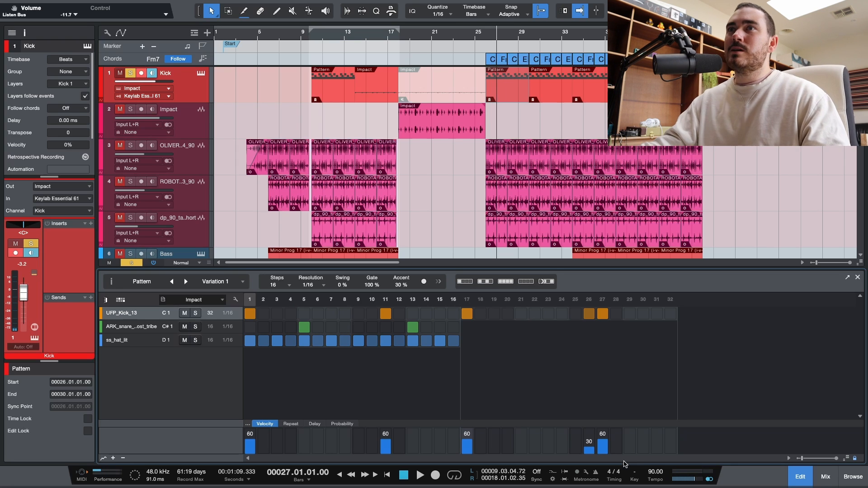
Reduce the ss_hat_lit lane to steps 1 to 4, with velocity 9 on step 2 and 11 on step 4.
left_click(149, 346)
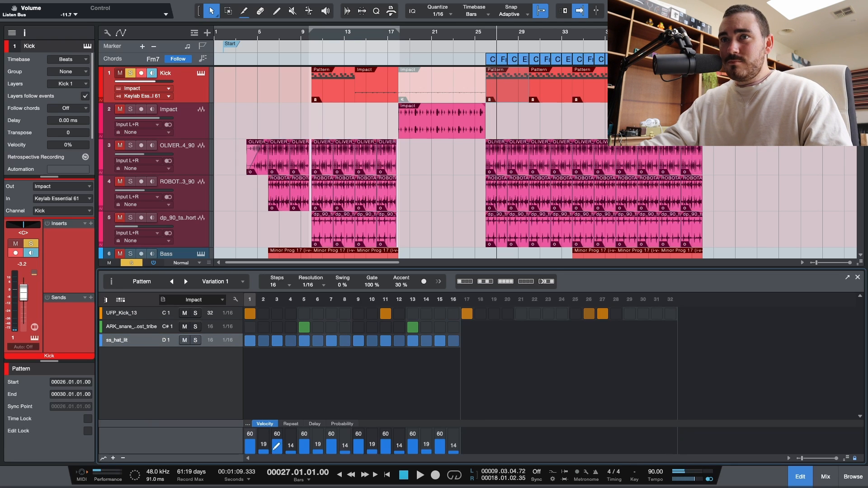
mouse_move(345, 341)
left_mouse_down()
mouse_move(325, 340)
mouse_move(454, 340)
left_mouse_up()
left_click_drag(270, 450, 294, 452)
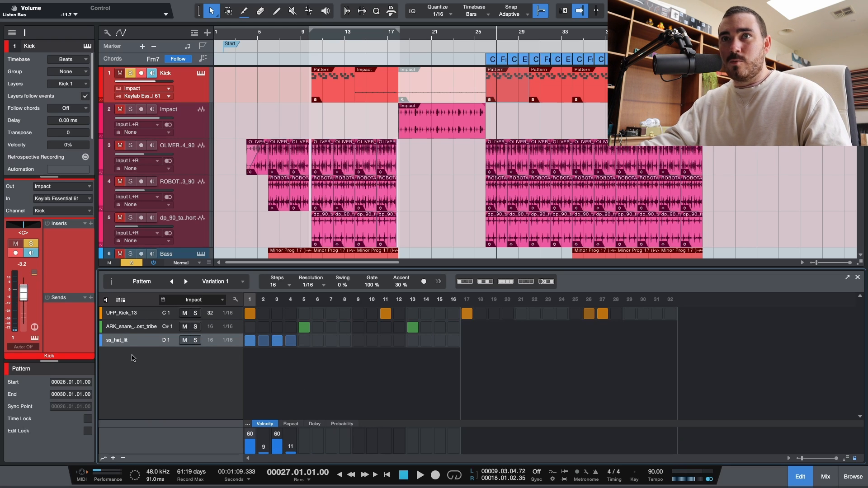
Duplicate the four ss_hat_lit steps across the full 16-step lane and audition the pattern.
key("d")
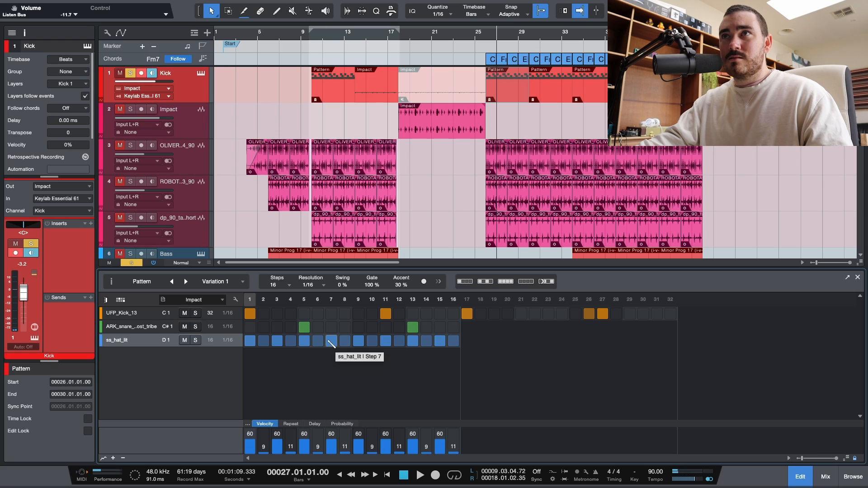
key("space")
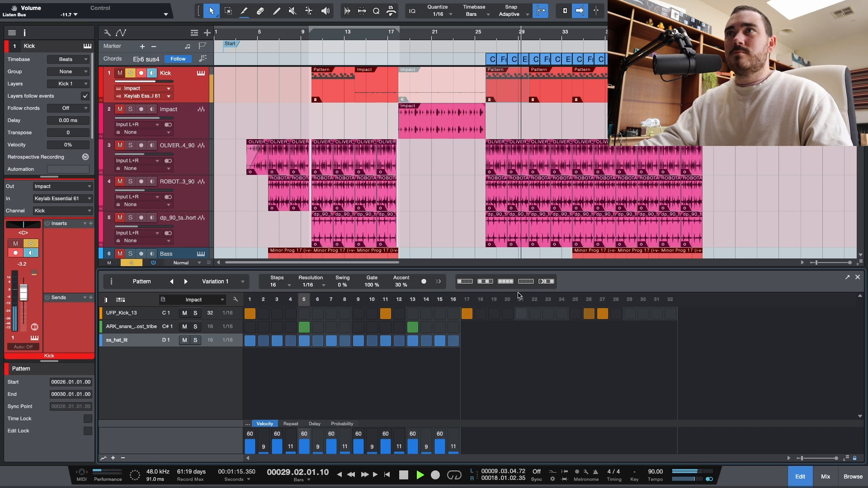
key("space")
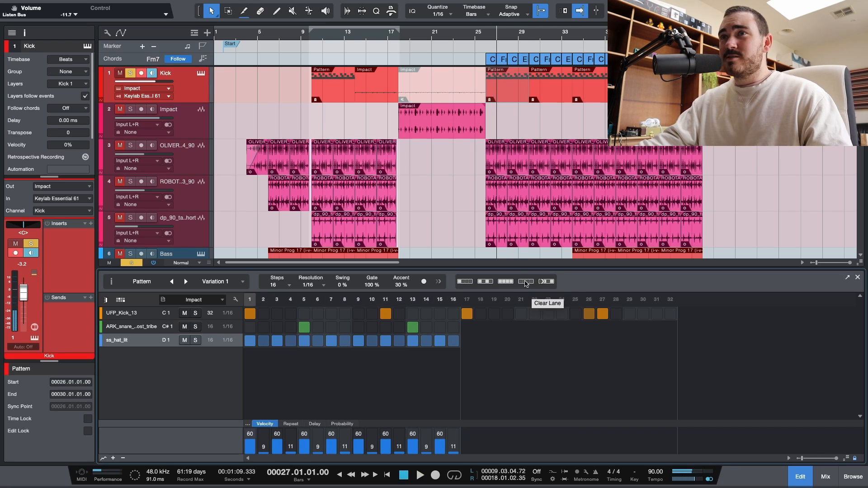
Close the pattern editor, audition the kick, snare and hat pads in Impact XT, and close the instrument window.
key("F2")
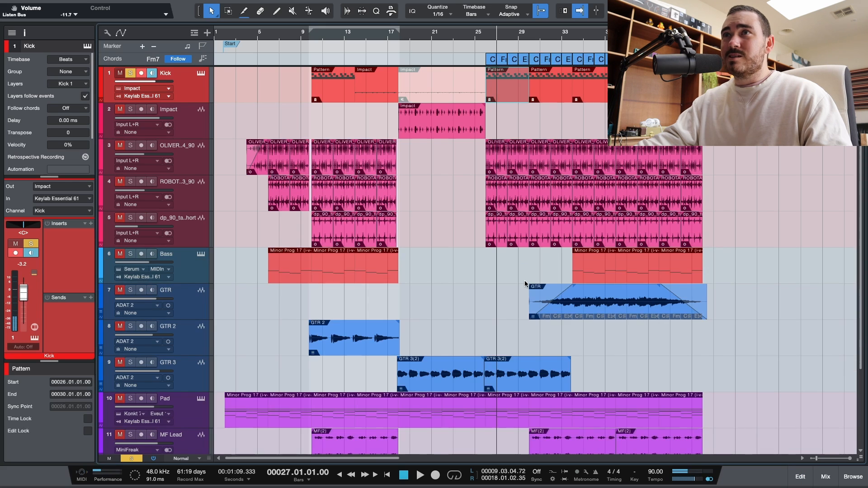
left_click(199, 74)
left_click(183, 346)
left_click(243, 353)
left_click(319, 352)
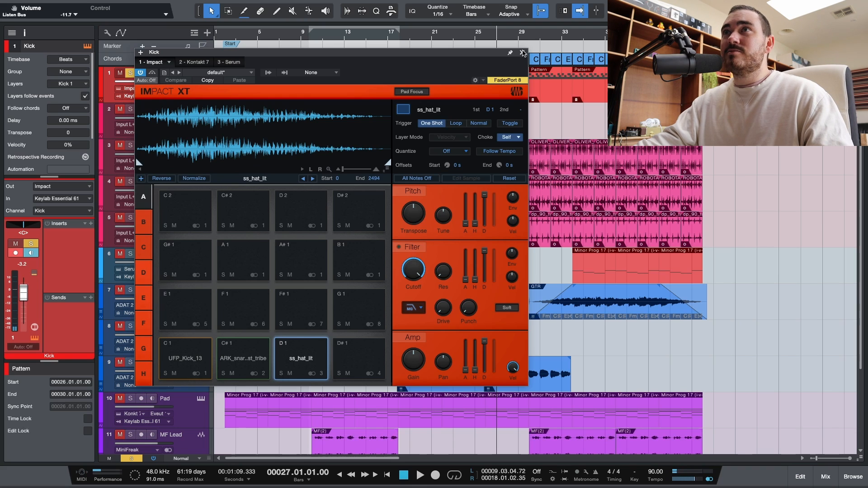
left_click(523, 53)
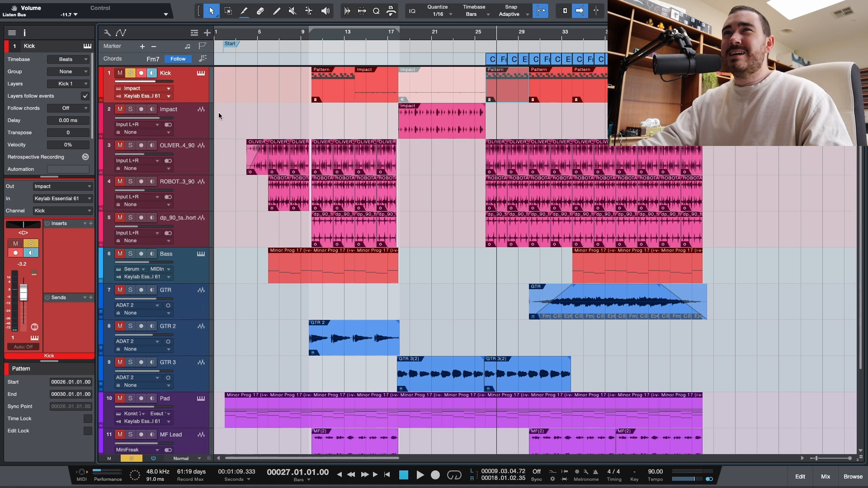
Unsolo the Kick track and select the three audio loop tracks, from the OLIVER clap loop to the dp_90 tambourine loop.
key("s")
key("Down")
key("Down")
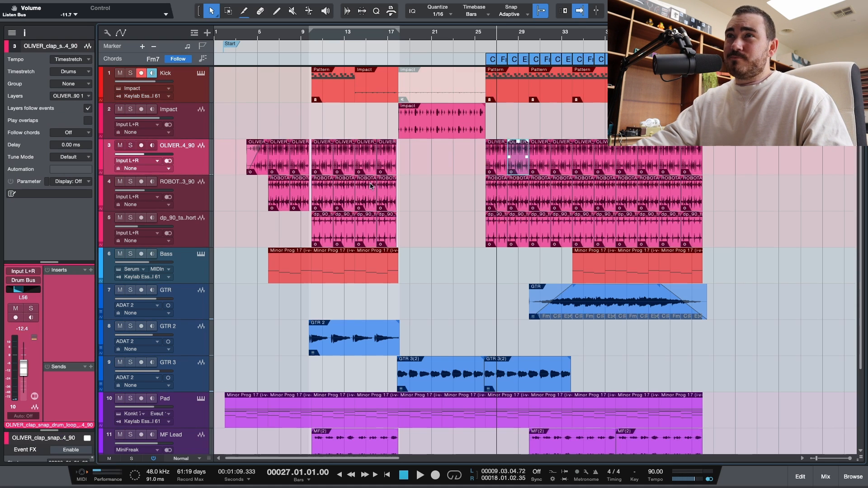
left_click(166, 220)
left_click(497, 91)
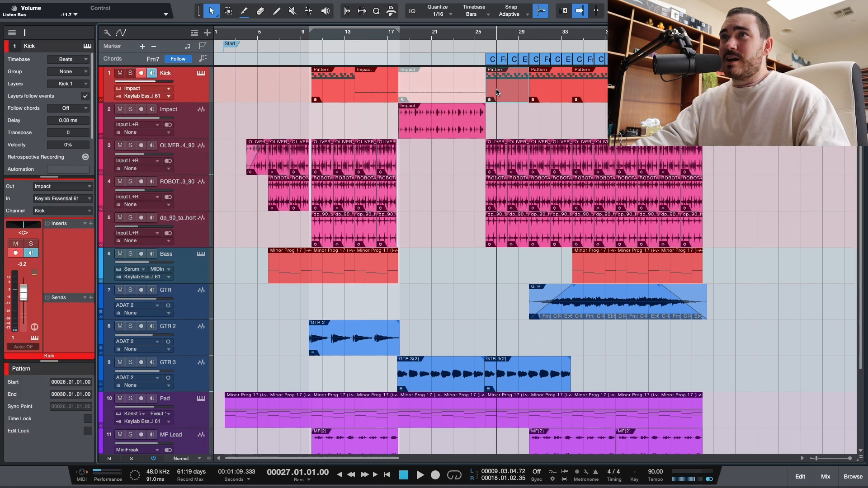
key("Down")
key("Down")
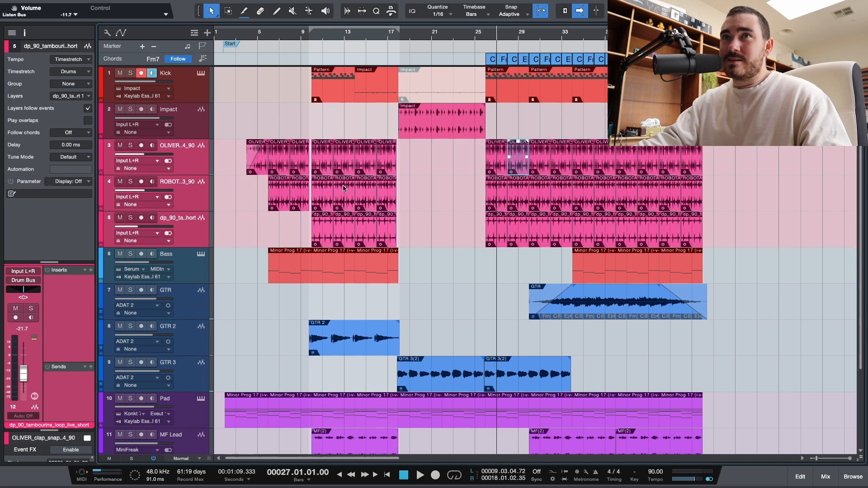
Solo the OLIVER clap loop track and place the playback cursor at bar 26.
left_click(188, 152)
scroll(573, 163, "up", 1)
scroll(517, 163, "up", 4)
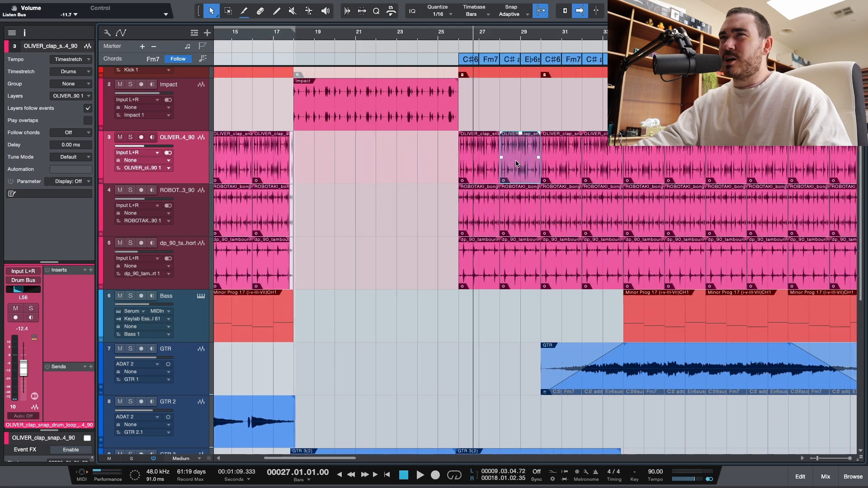
scroll(514, 164, "right", 2)
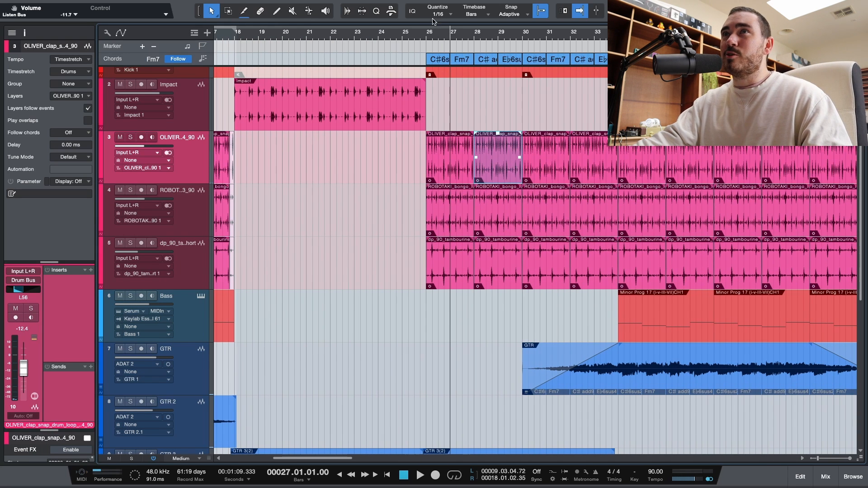
left_click(428, 34)
key("s")
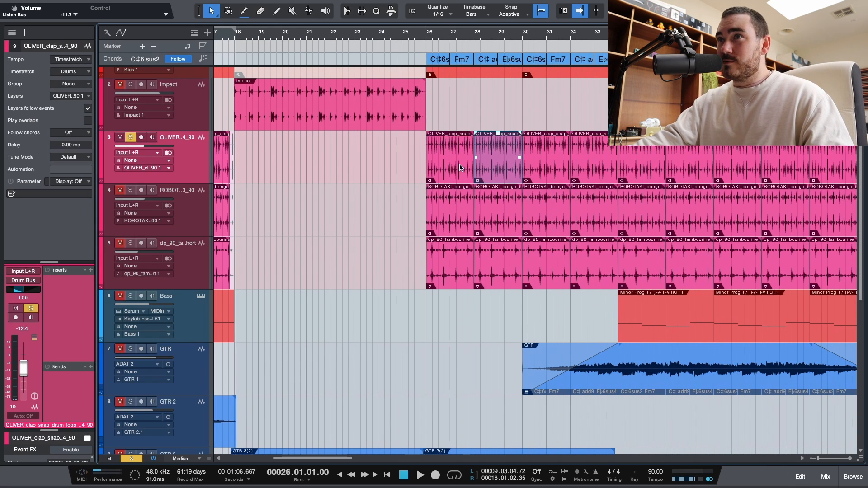
Audition the soloed OLIVER clap loop from bar 26, stop playback and unsolo the track.
key("space")
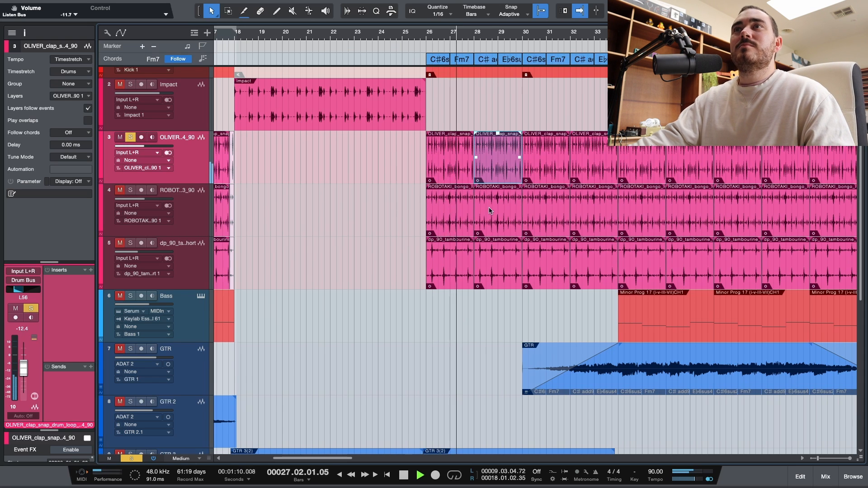
key("alt+w")
key("space")
key("s")
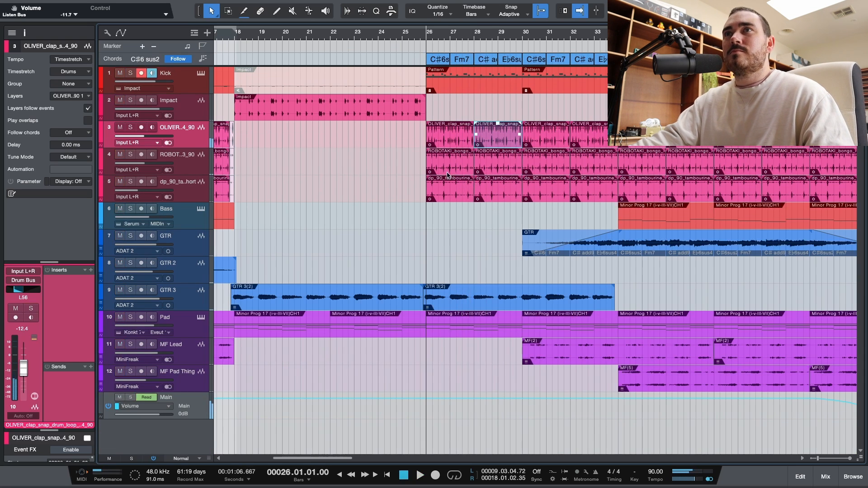
Solo the ROBOTAKI bongo loop track and audition it from bar 26.
left_click(447, 173)
key("s")
key("space")
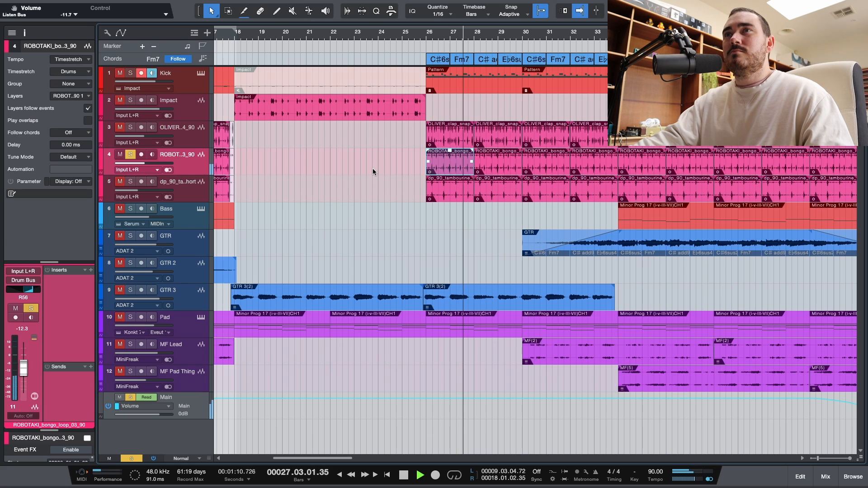
key("space")
Solo the OLIVER clap loop together with the ROBOTAKI bongo loop and audition both from bar 26.
left_click(178, 141)
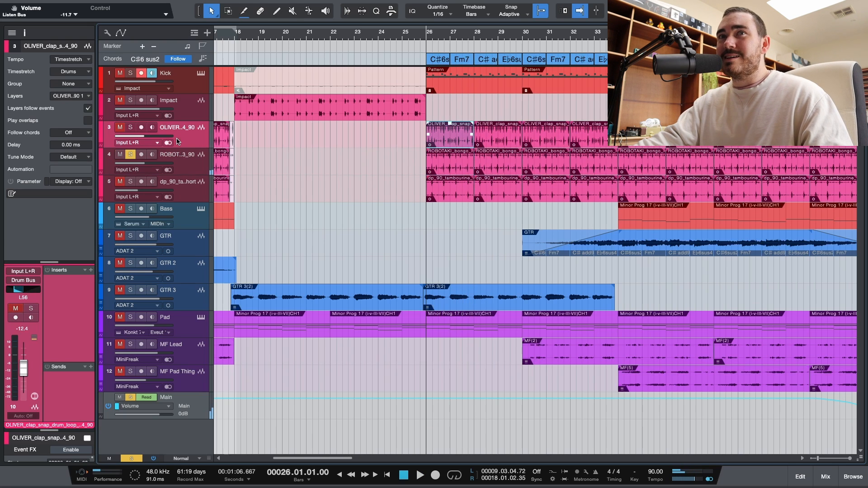
key("s")
left_click(181, 170)
key("space")
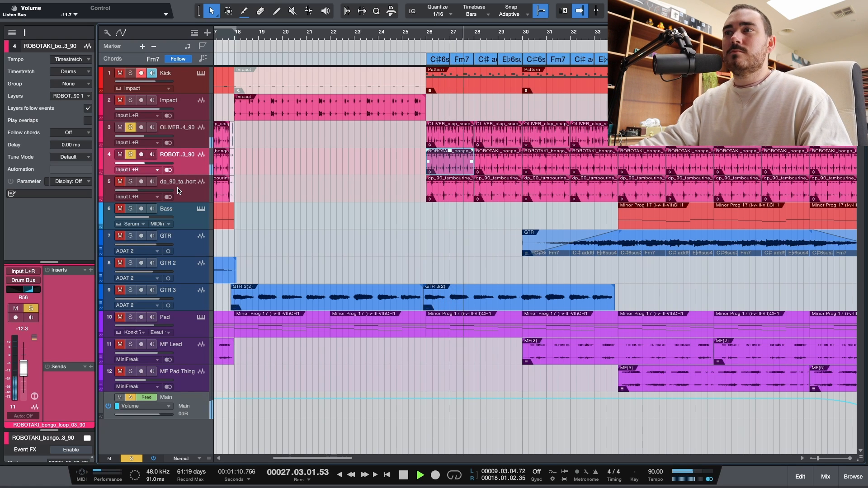
key("space")
Unsolo the clap and bongo loops, solo the dp_90 tambourine loop and audition it.
key("s")
key("Up")
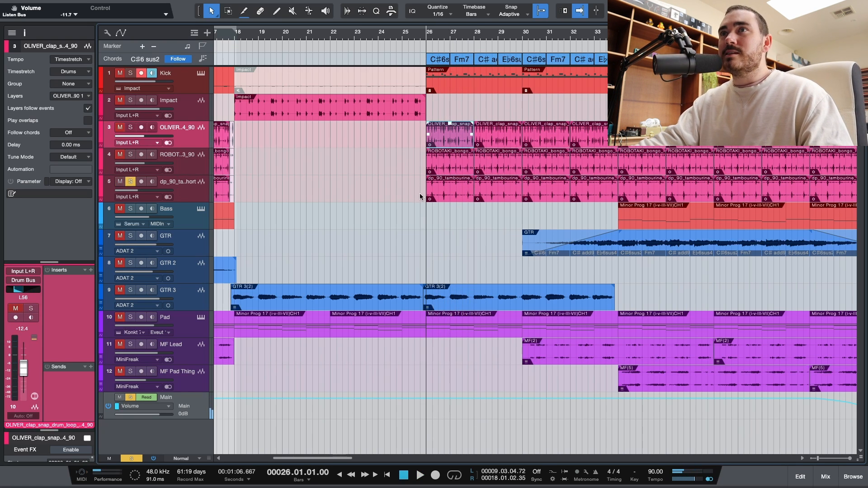
key("space")
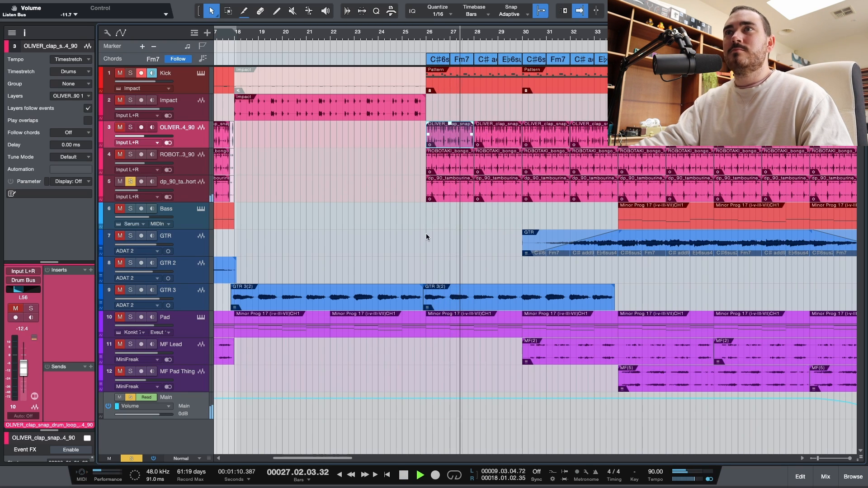
key("space")
Solo all drum tracks from Kick to the dp_90 tambourine loop, start playback from bar 26 and show the Drum Bus in the mixer.
key("Down")
key("Down")
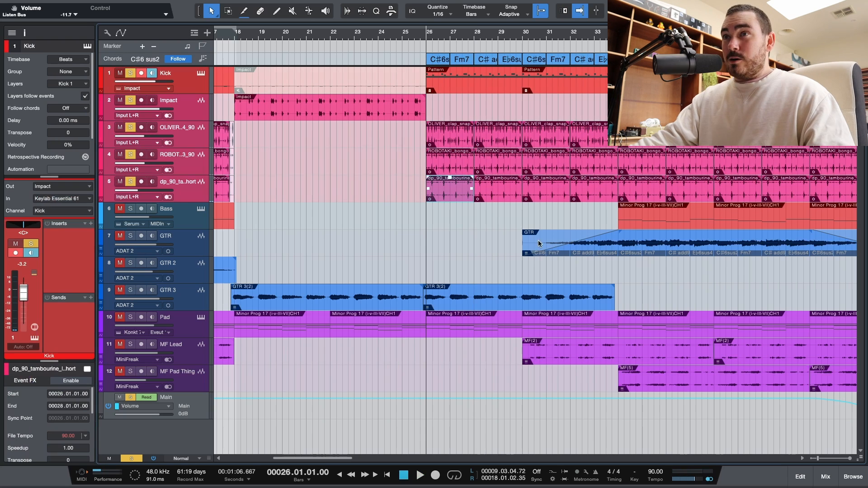
key("space")
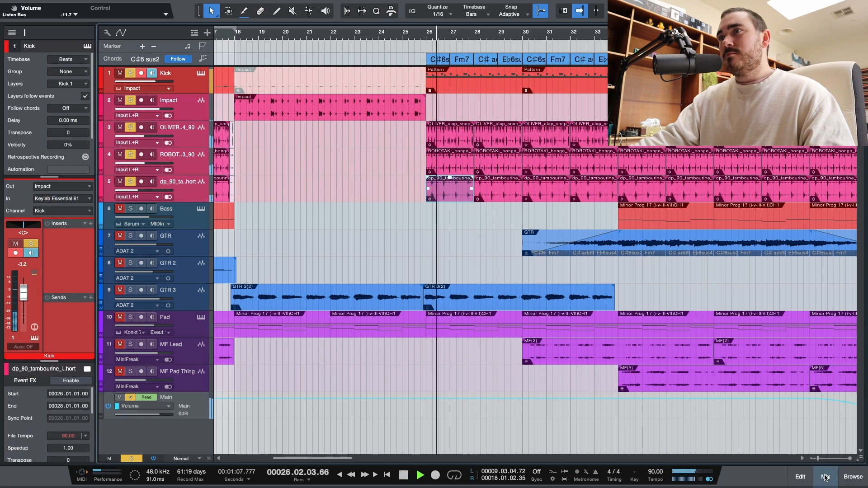
key("F3")
scroll(633, 272, "right", 6)
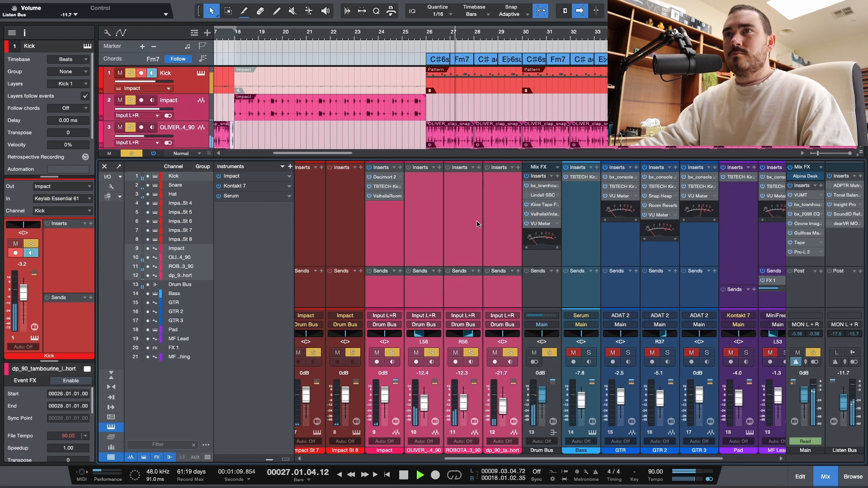
Inspect the bx_townhouse Buss Compressor on the Drum Bus during playback, then stop and close the plug-in window.
left_click(466, 212)
left_click(541, 185)
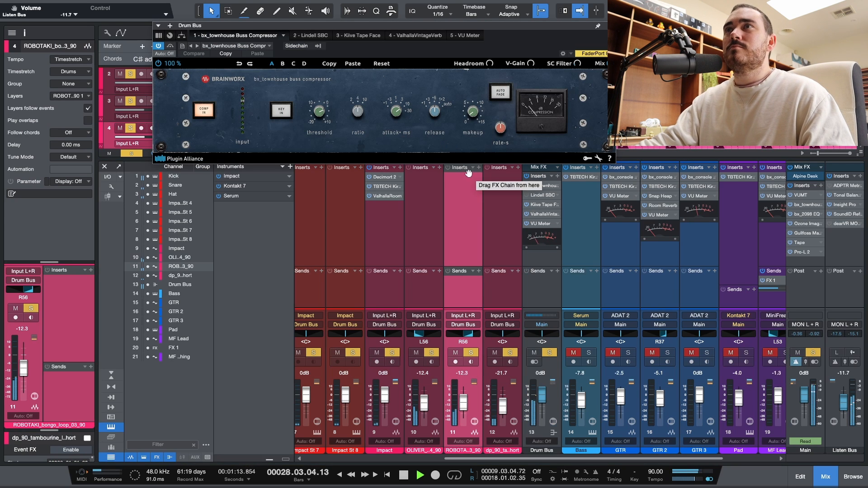
left_click_drag(411, 26, 394, 119)
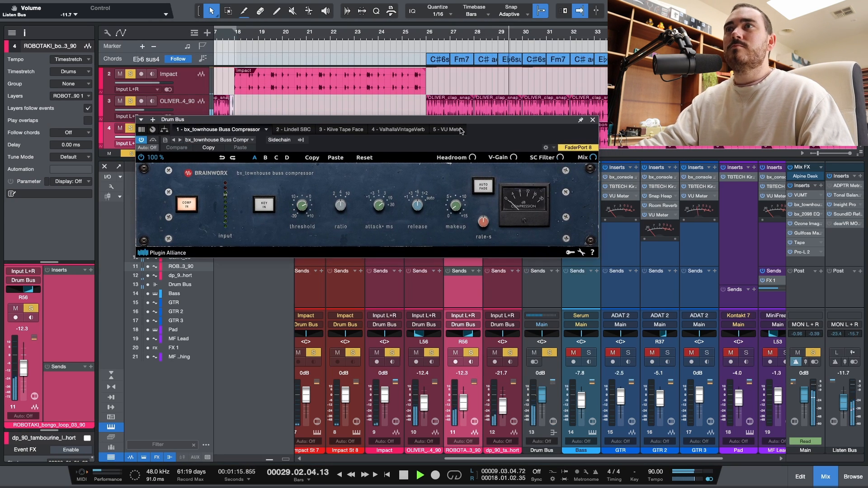
key("space")
left_click(593, 120)
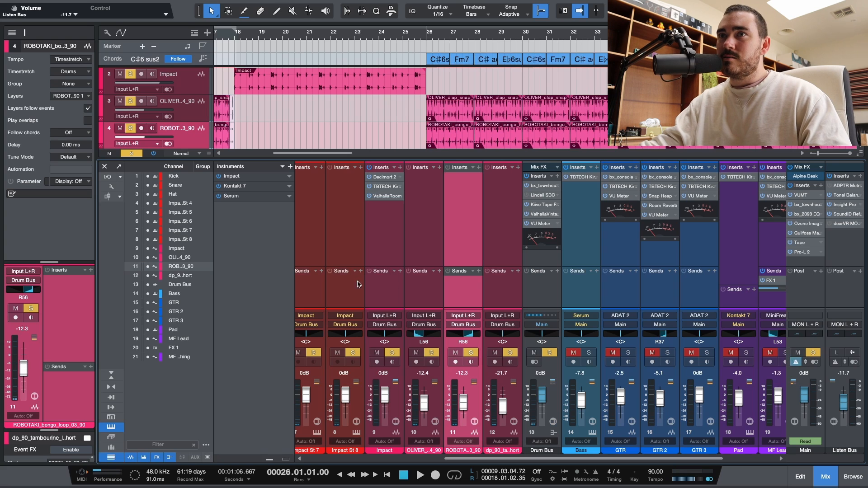
Select all drum channels from Kick to the dp_90 tambourine loop and view the bus options available for the selection.
left_click(514, 295)
scroll(488, 290, "left", 5)
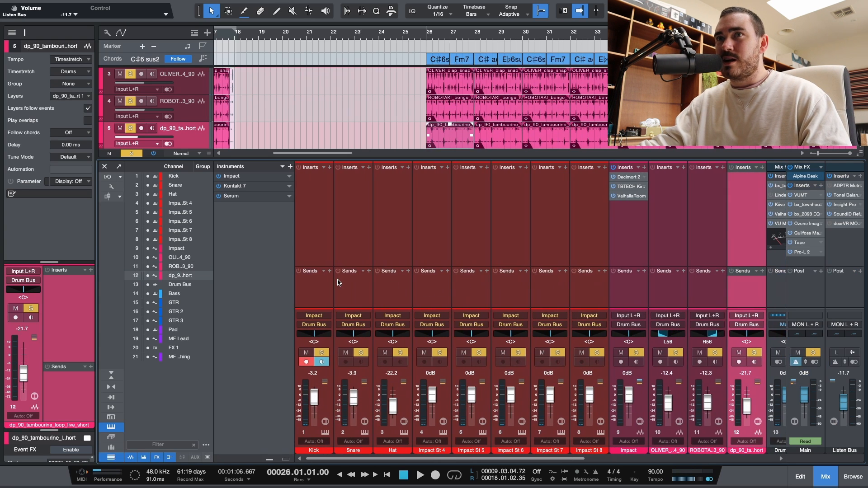
key("super+a")
right_click(332, 286)
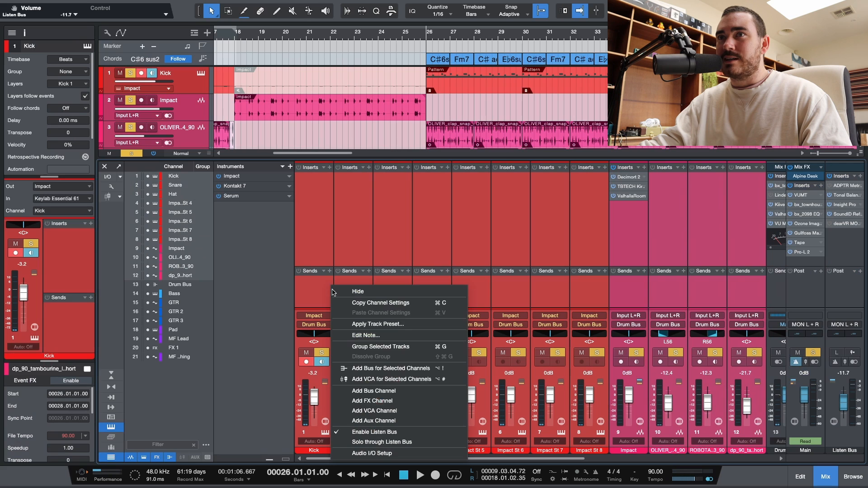
left_click(560, 276)
Inspect the Drum Bus's bx_townhouse Buss Compressor and Kiive Tape Face inserts, auditioning the drums through the tape plug-in.
scroll(571, 249, "right", 5)
left_click(562, 187)
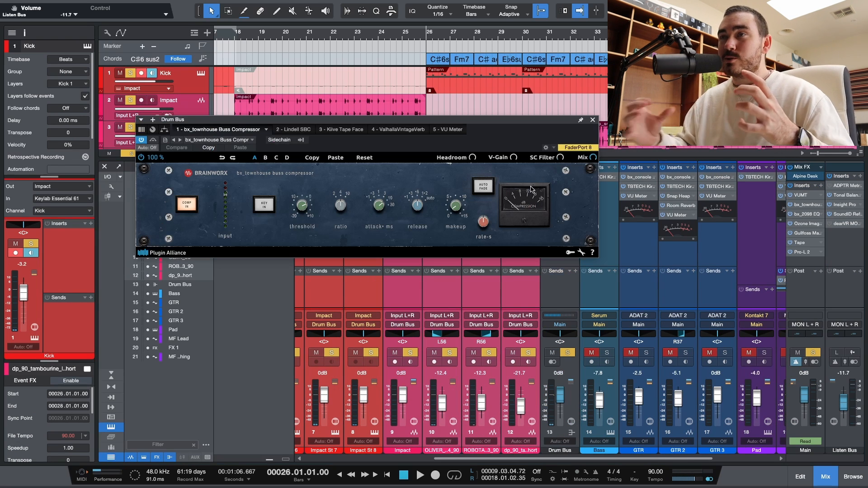
left_click(339, 130)
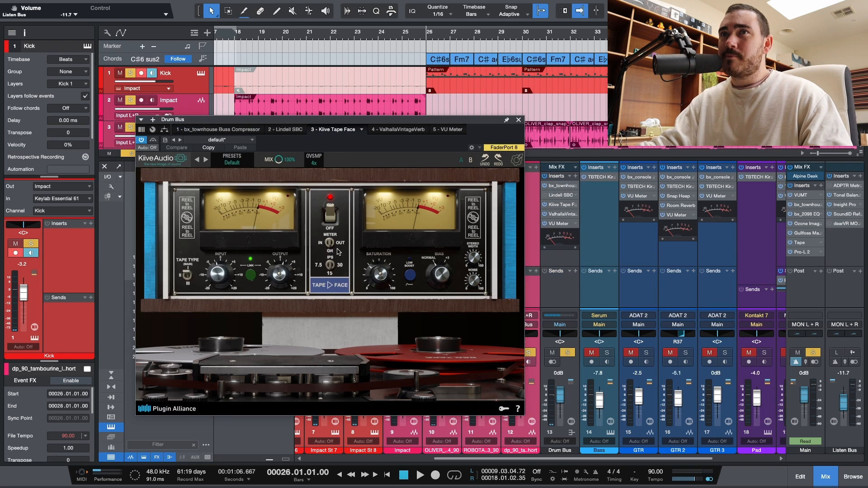
key("space")
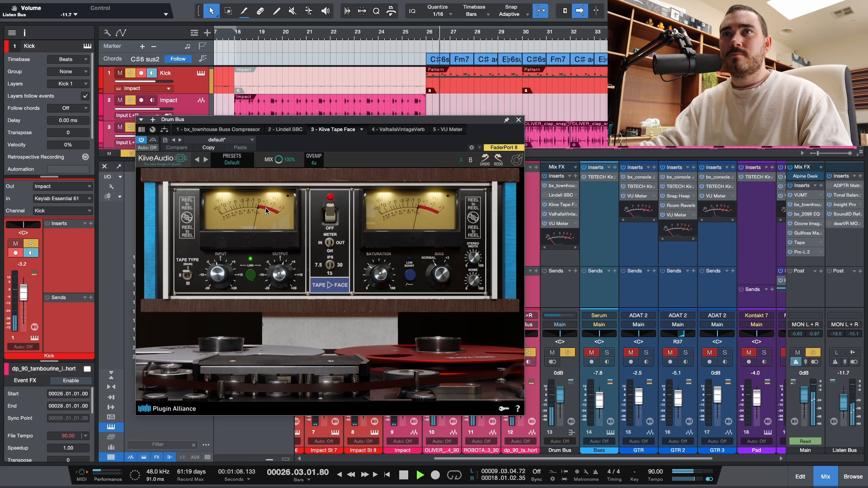
key("space")
Review the ValhallaVintageVerb and VU Meter inserts on the Drum Bus and close the plug-in window.
left_click(381, 130)
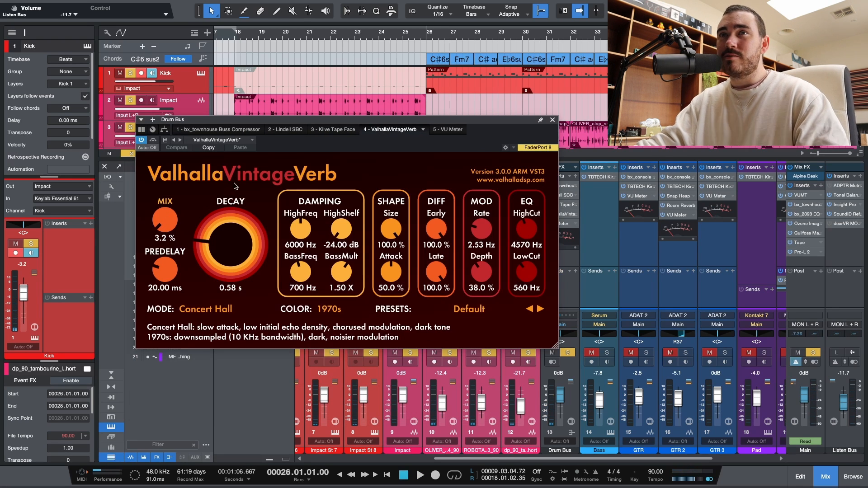
left_click(444, 130)
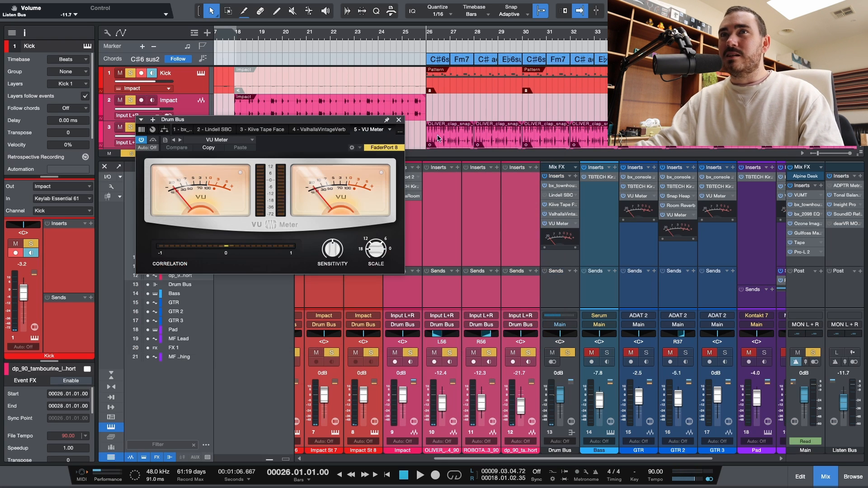
left_click(400, 120)
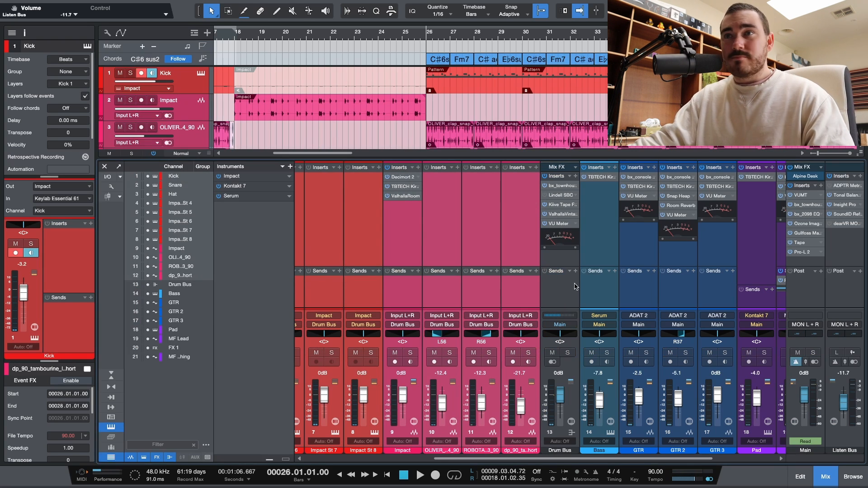
Hide the mixer, show the soloed Bass track's Serum instrument and audition the bass part from bar 34.
key("F3")
left_click(537, 40)
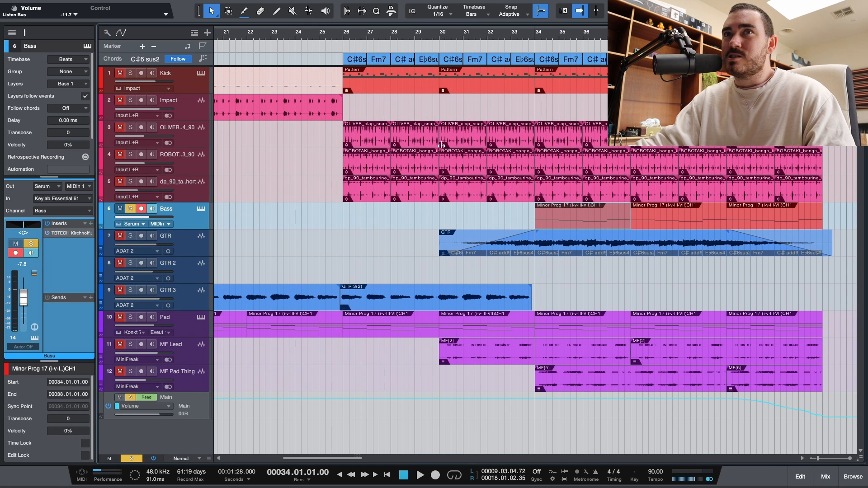
left_click(200, 208)
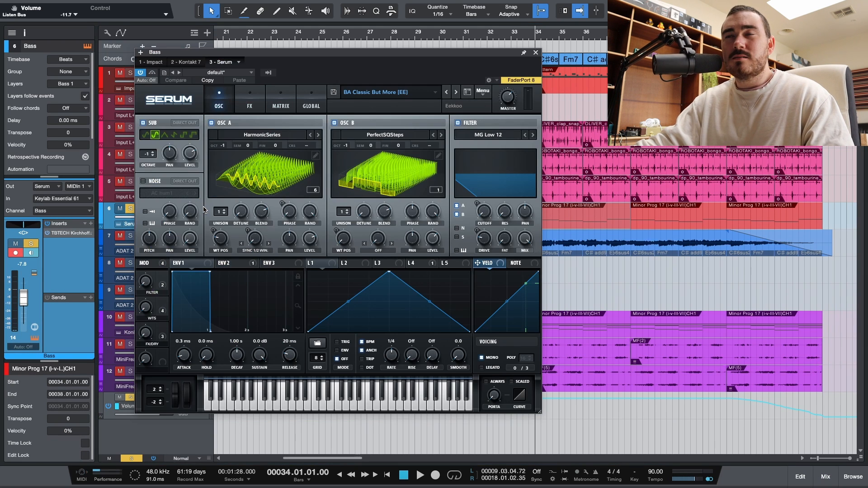
scroll(655, 267, "up", 2)
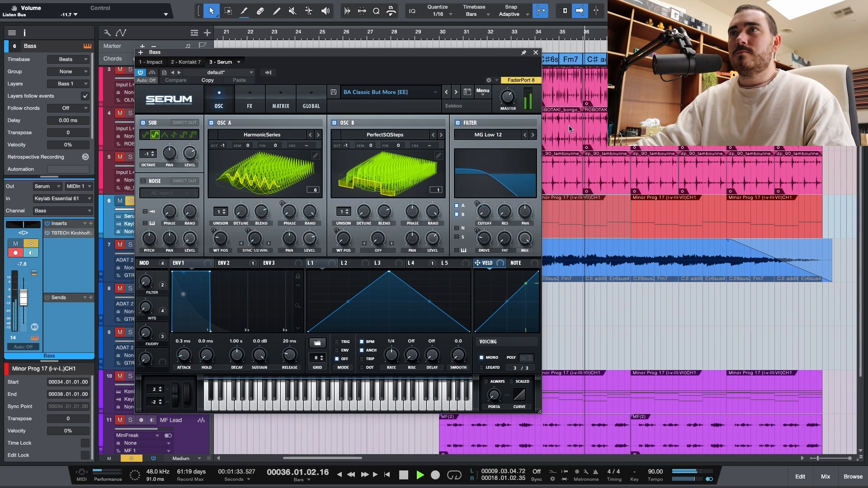
key("space")
Close Serum, inspect the Bass track's TBTECH Kirchhoff-EQ insert and save the song after closing it.
left_click(536, 52)
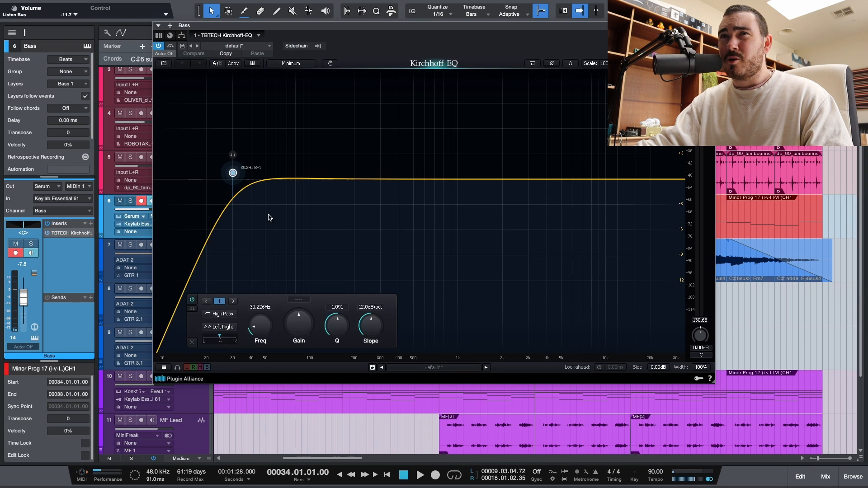
key("ctrl+w")
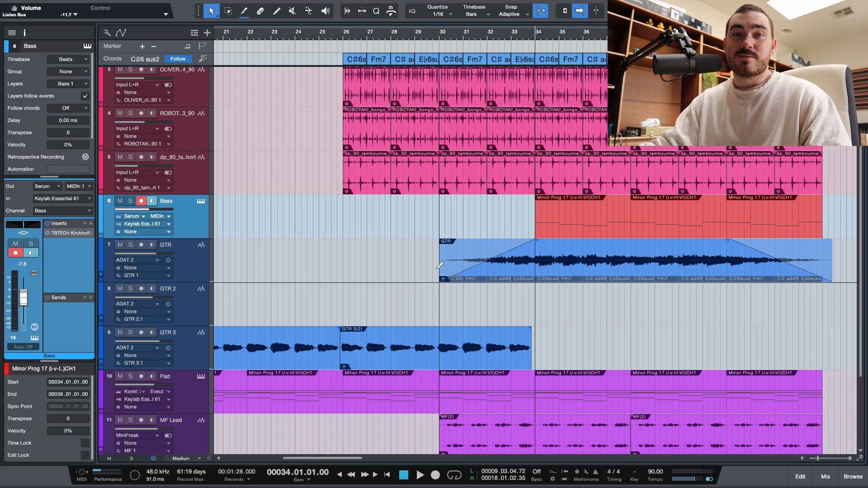
key("ctrl+s")
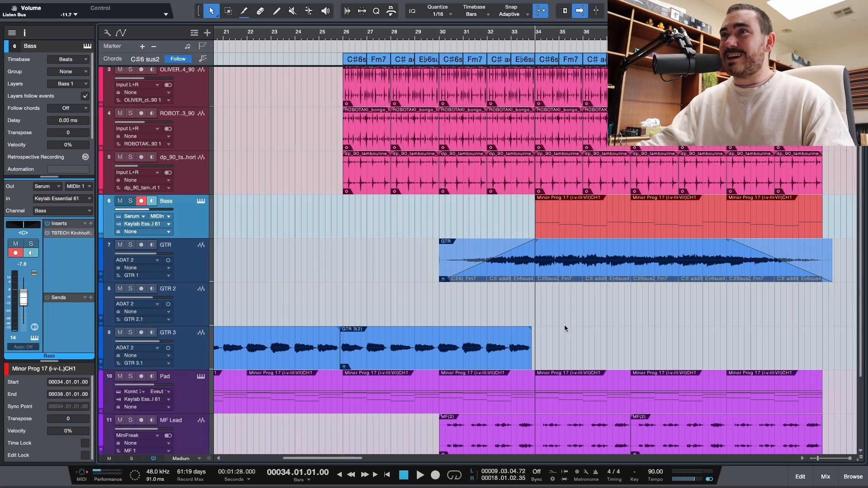
Select the GTR clip, solo the GTR track and play it from bar 34.
scroll(502, 231, "down", 1)
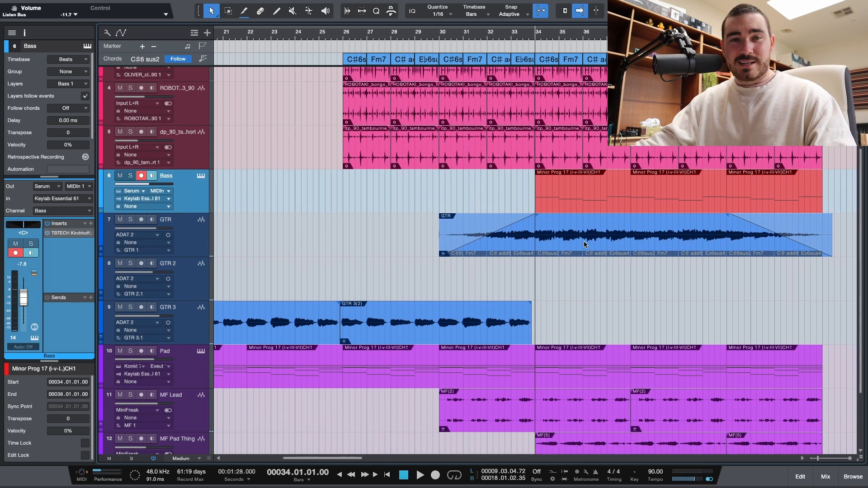
key("w")
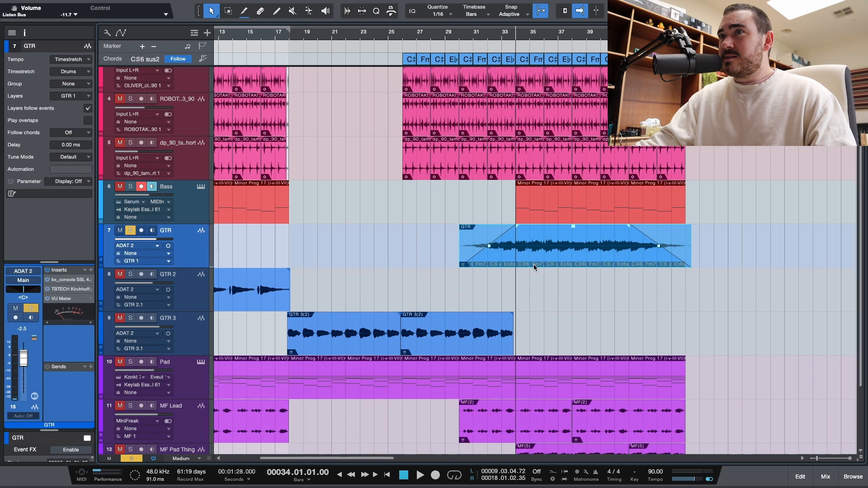
left_click(534, 264)
scroll(534, 269, "up", 2)
key("s")
key("space")
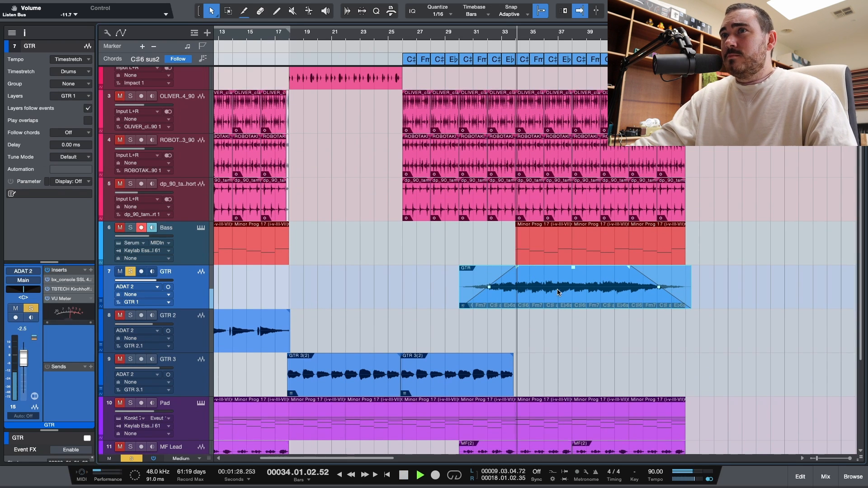
Compare the GTR track with and without its bx_console SSL 4000 E insert by toggling bypass, then close the plug-in.
left_click(67, 280)
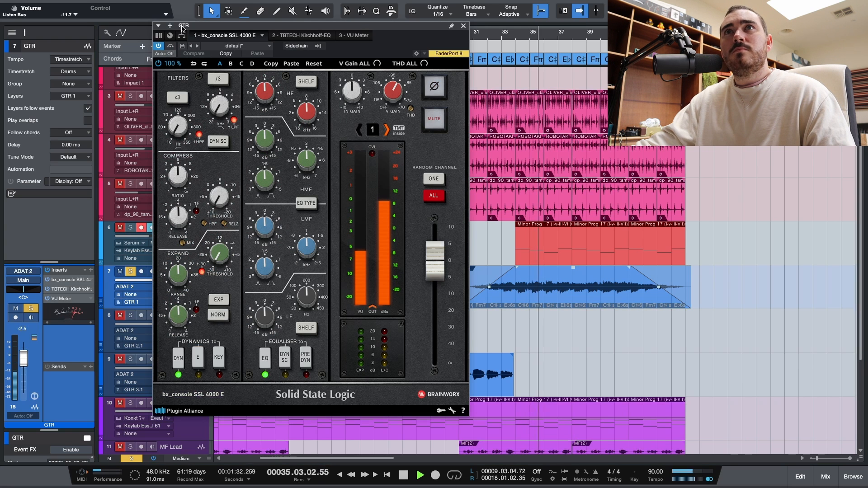
left_click(171, 46)
left_click(171, 47)
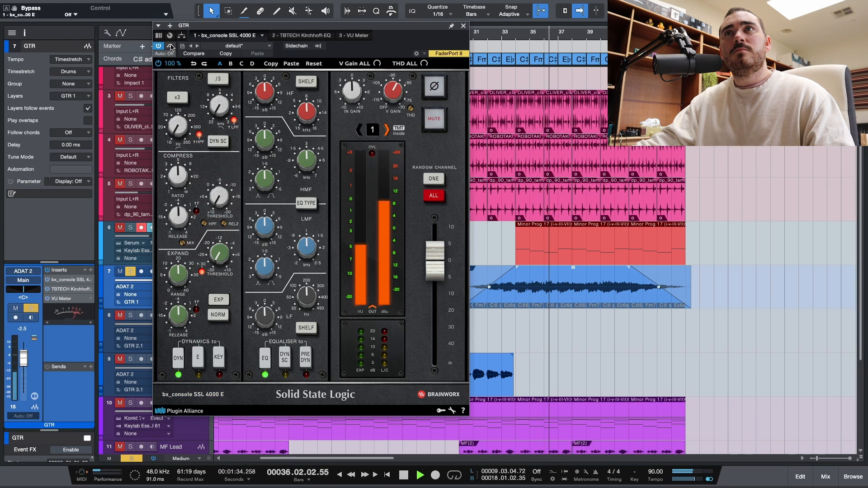
left_click(462, 26)
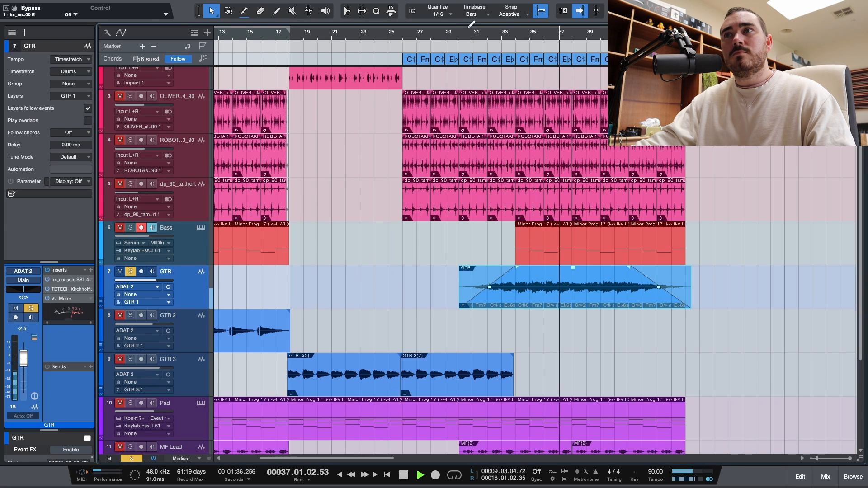
Deselect the GTR clip, stop playback and unsolo the GTR track.
left_click(748, 314)
key("space")
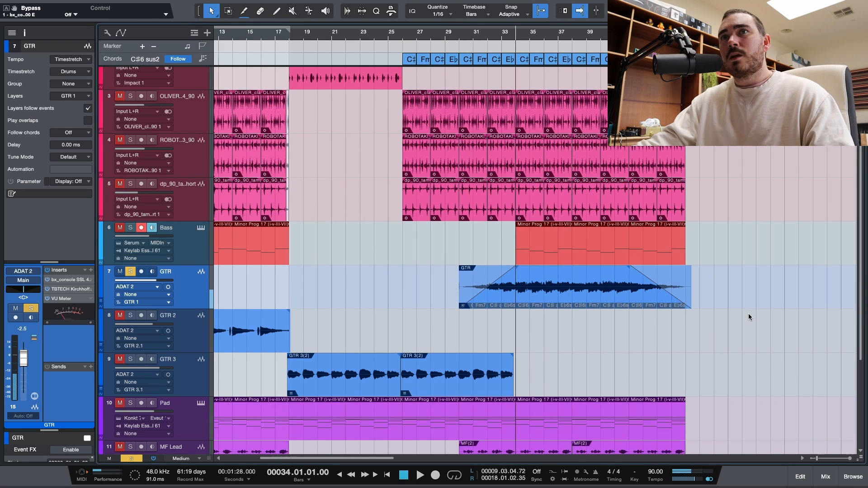
key("s")
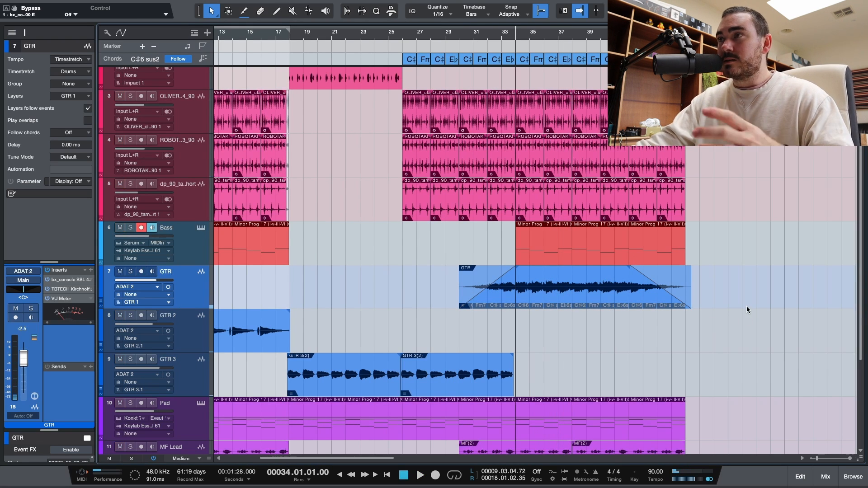
left_click(853, 477)
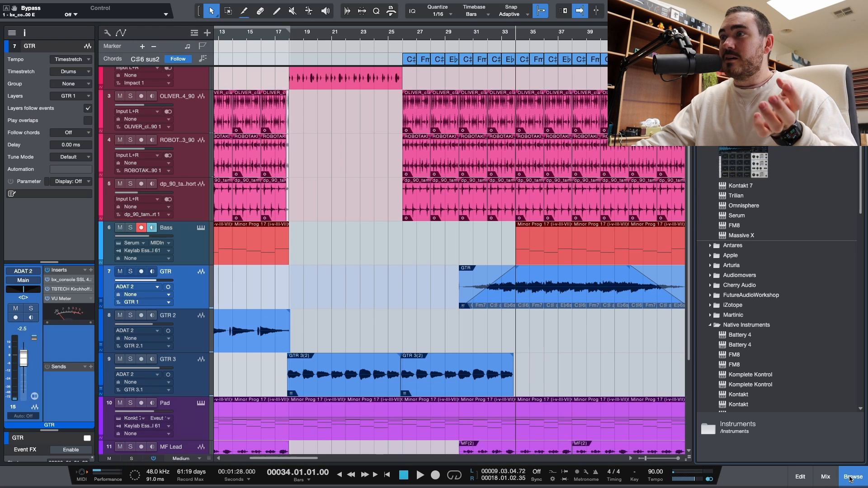
left_click(852, 478)
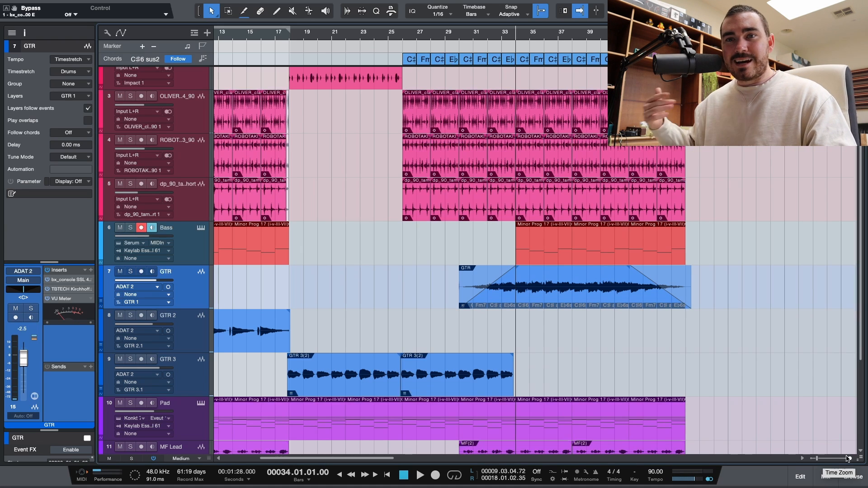
Add the Ampire amp simulator as an insert on the GTR track and play the track soloed from bar 34.
left_click(91, 271)
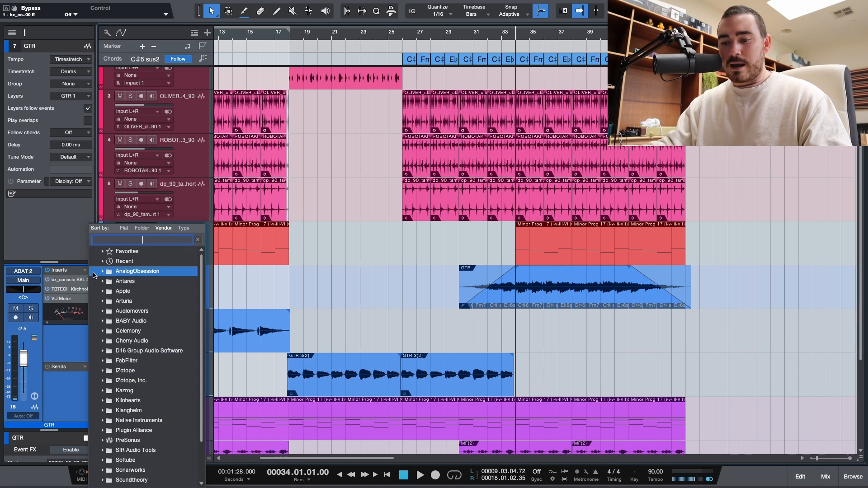
type("ampire")
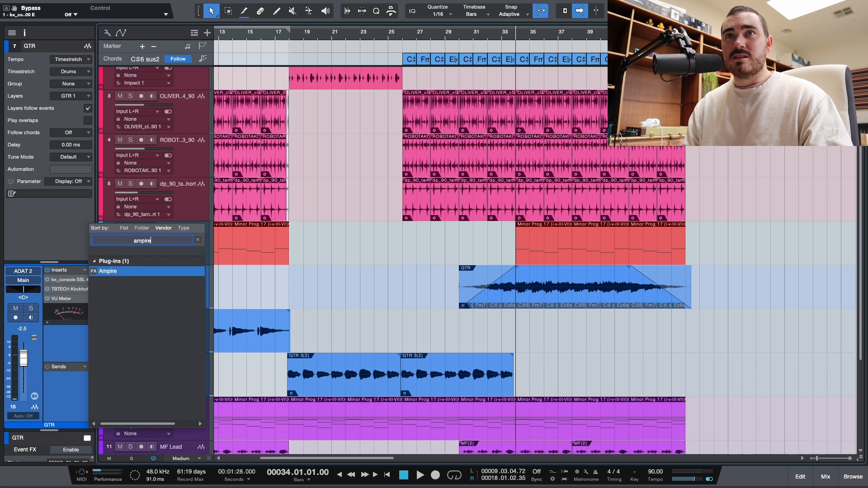
key("Return")
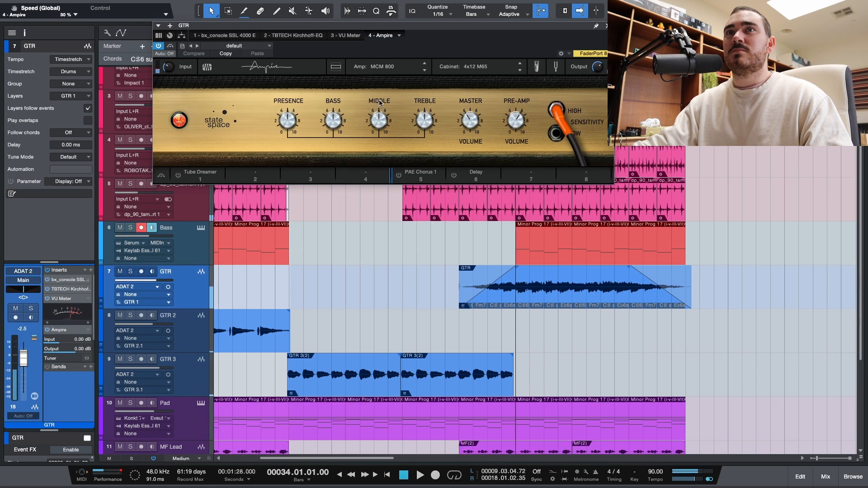
key("space")
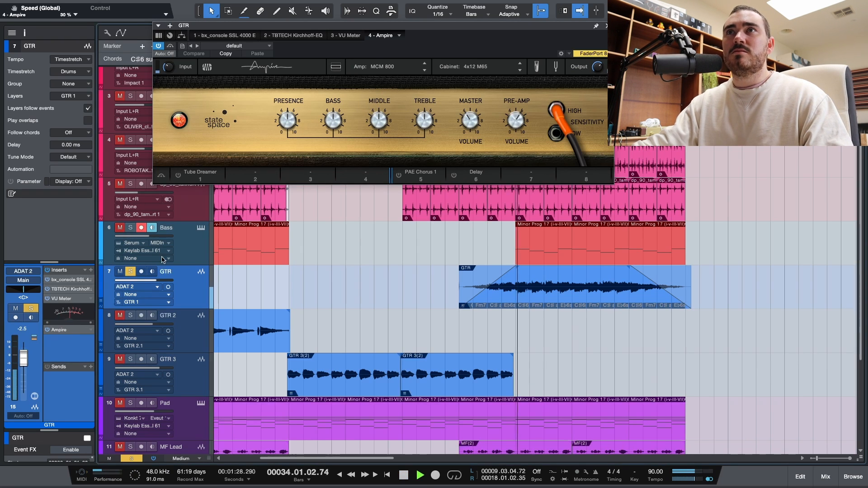
Try the Dual Amplifier, switch the amp model to Blackface Twin, set its vibrato channel volume to 4.64 and stop playback.
left_click(336, 66)
double_click(420, 93)
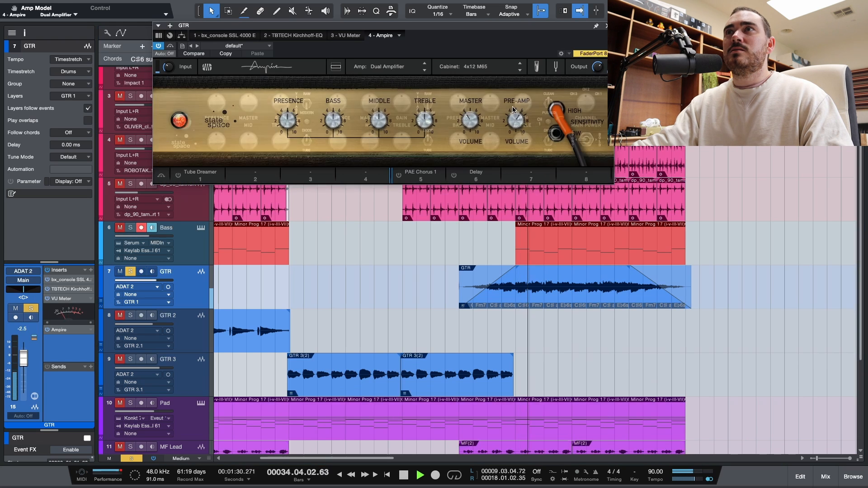
left_click(335, 67)
double_click(378, 116)
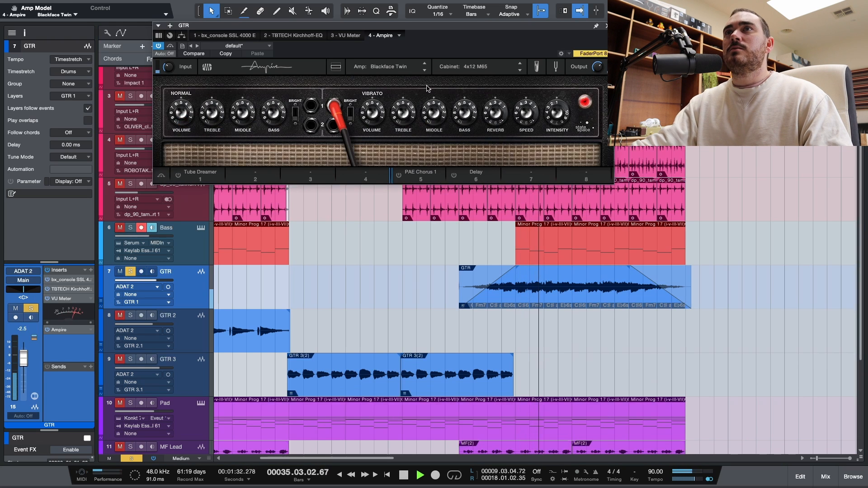
left_click_drag(378, 117, 382, 116)
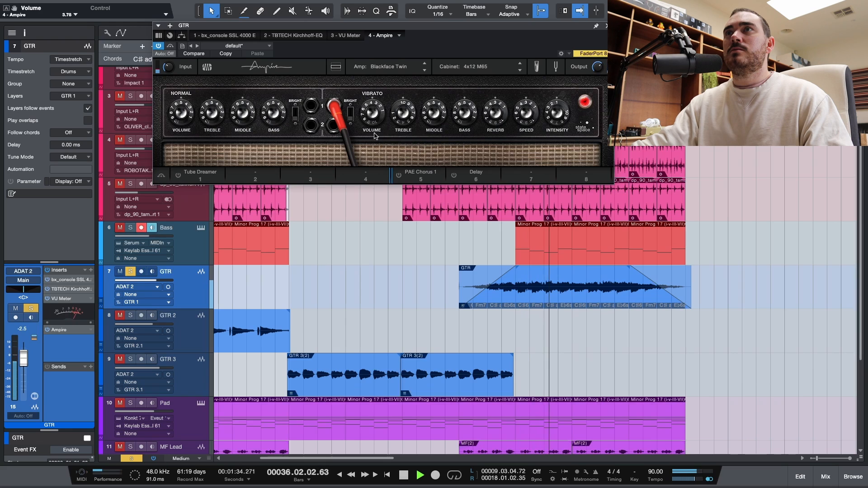
key("space")
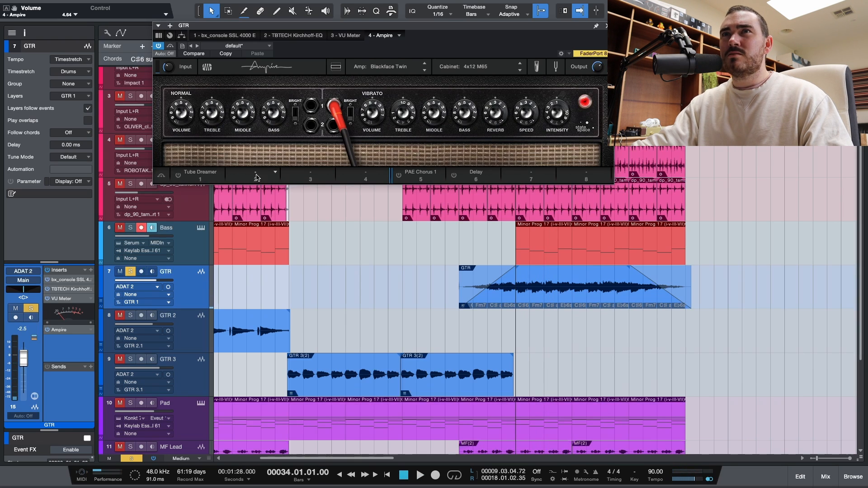
Load a Gate into Ampire's second pedal slot and briefly play the guitar through it.
left_click(274, 171)
left_click(424, 127)
key("space")
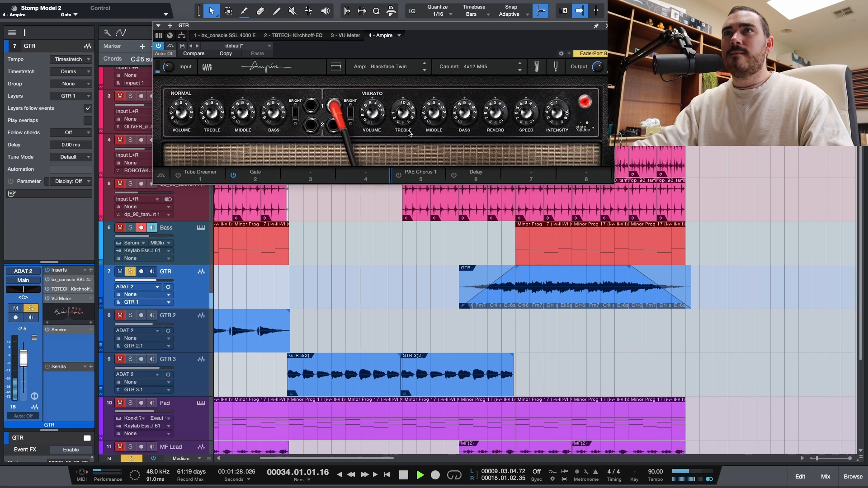
key("space")
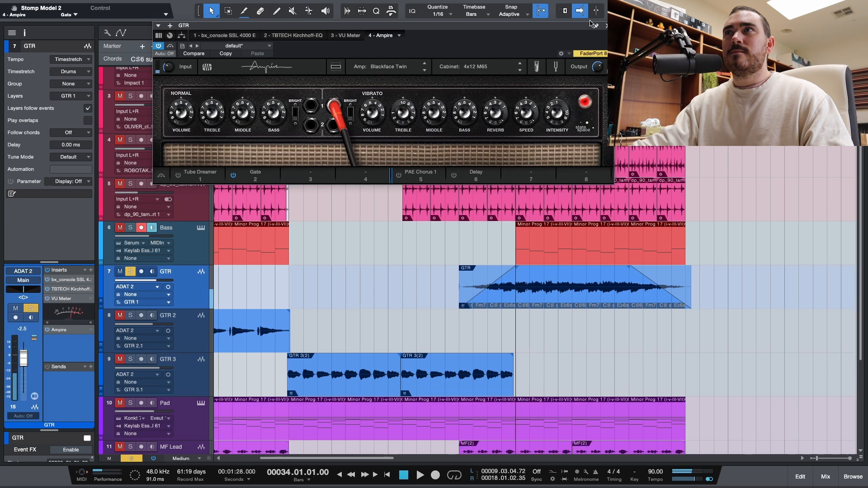
Remove the Ampire insert from the GTR track and unsolo the track.
right_click(66, 329)
left_click(63, 416)
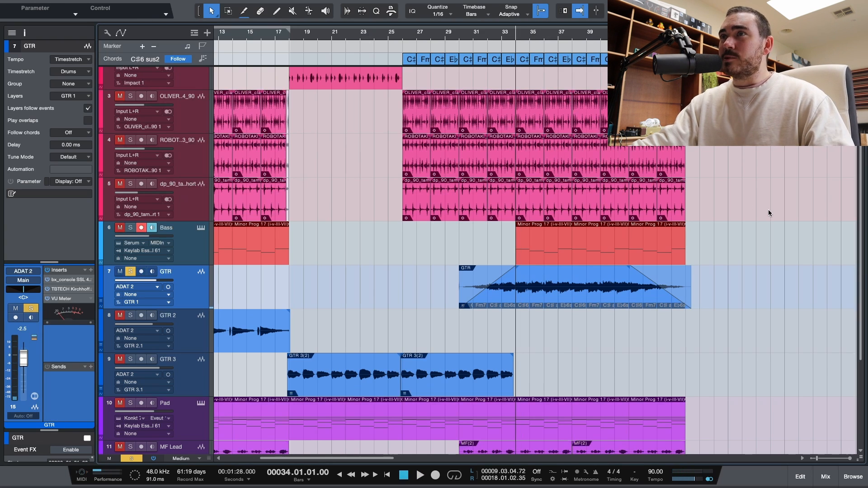
key("s")
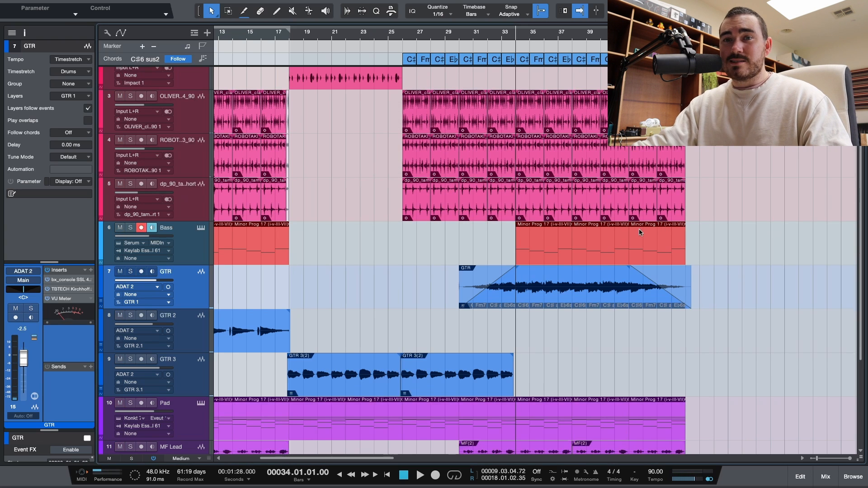
Select the GTR 3 clip starting at bar 26, solo its track and play it.
scroll(621, 230, "down", 1)
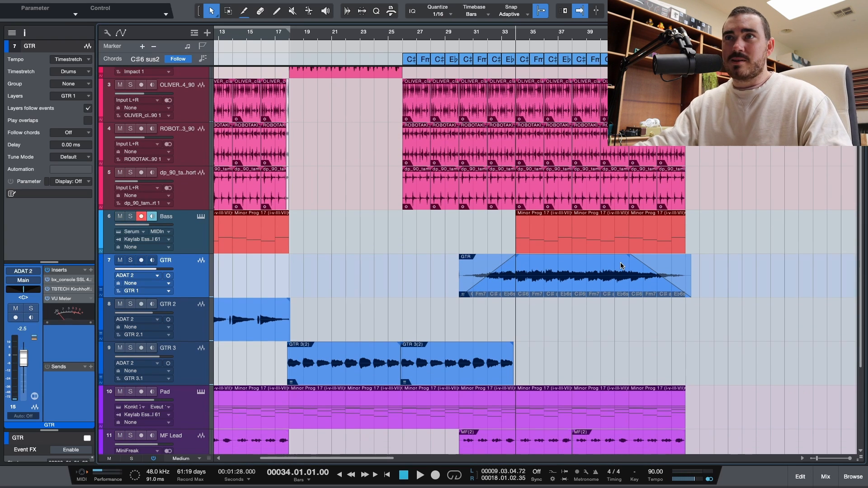
scroll(539, 306, "down", 1)
left_click(481, 341)
key("s")
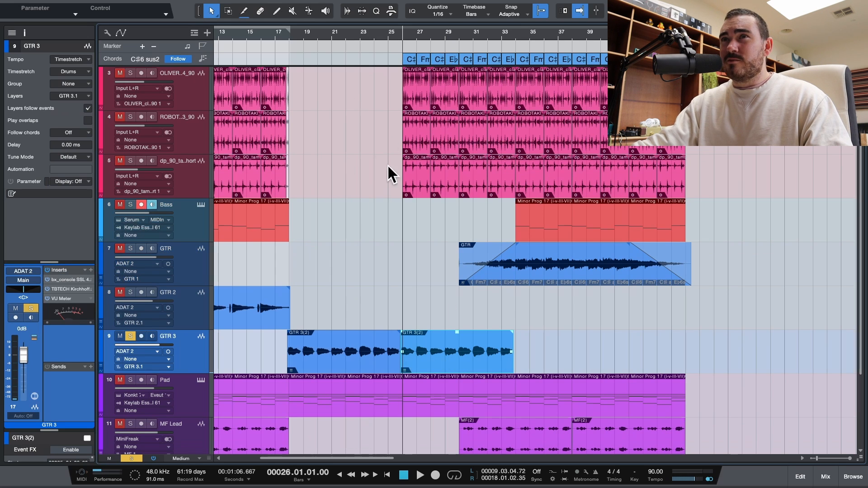
key("space")
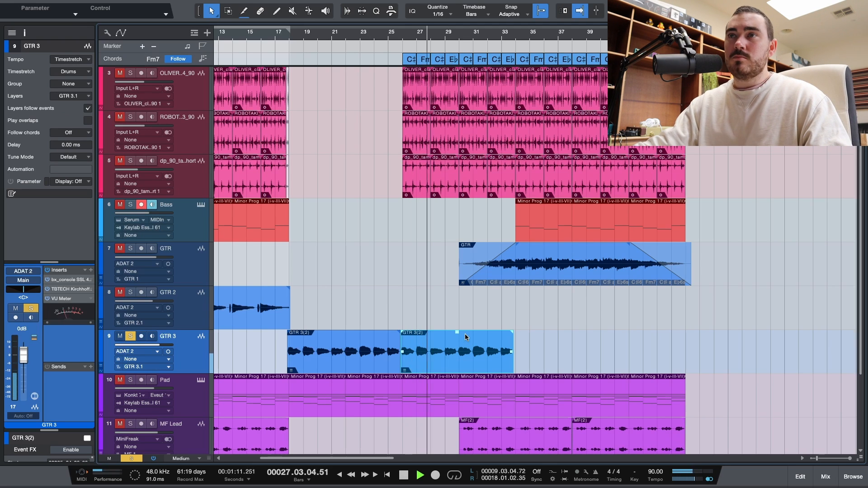
Unsolo the GTR 3 track and stop playback.
scroll(500, 284, "down", 1)
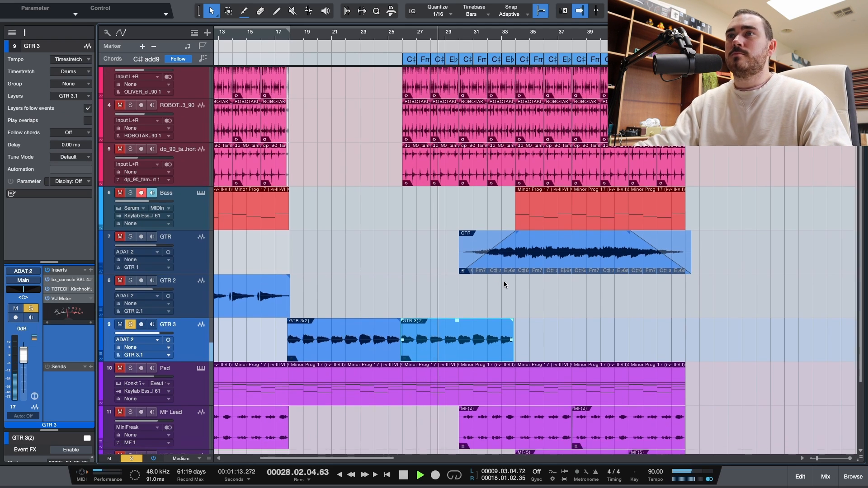
scroll(505, 284, "down", 2)
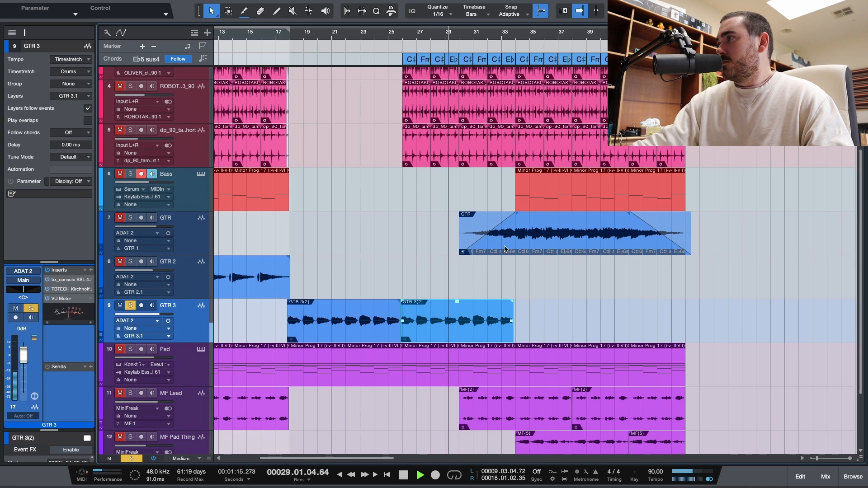
key("s")
key("space")
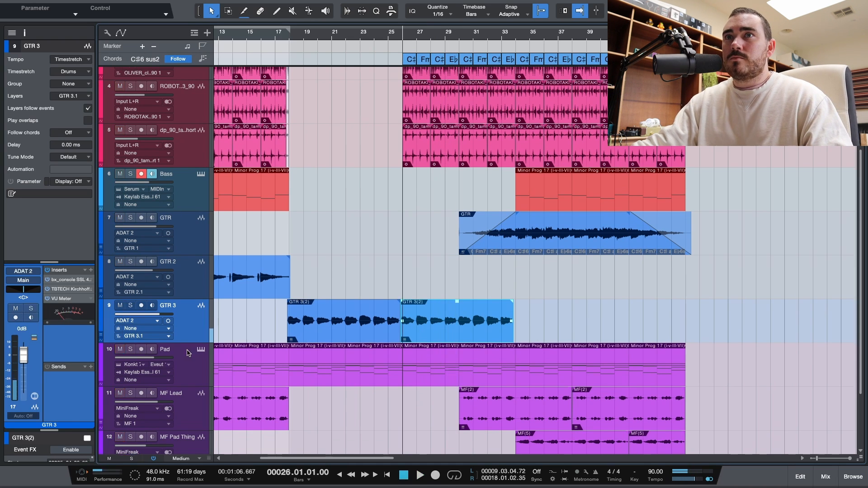
Solo the Pad track and play its clip from bar 30 to 34 as a loop.
left_click(188, 354)
key("s")
left_click(489, 366)
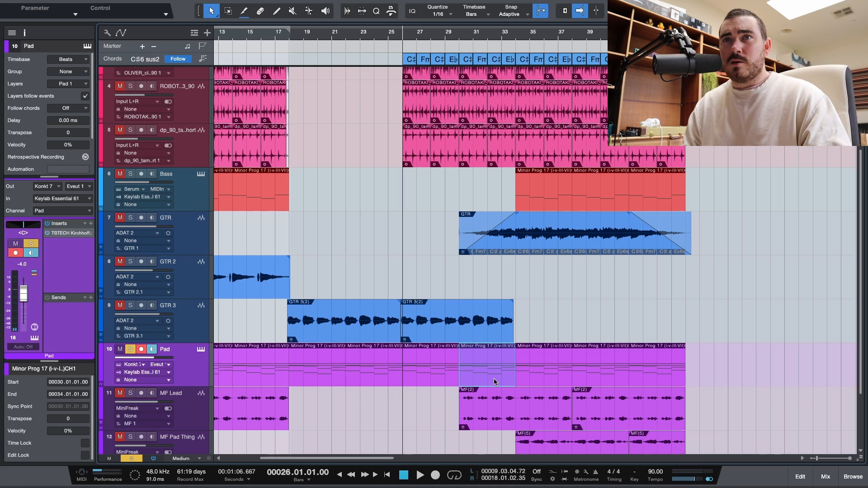
key("p")
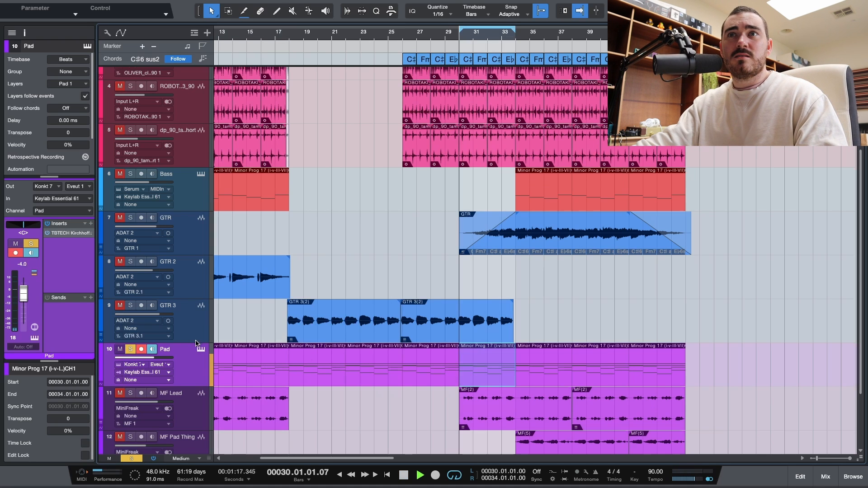
key("space")
Inspect the Pad's Kontakt 7 Ignition Keys instrument during playback, stop playback and close the instrument window.
key("F11")
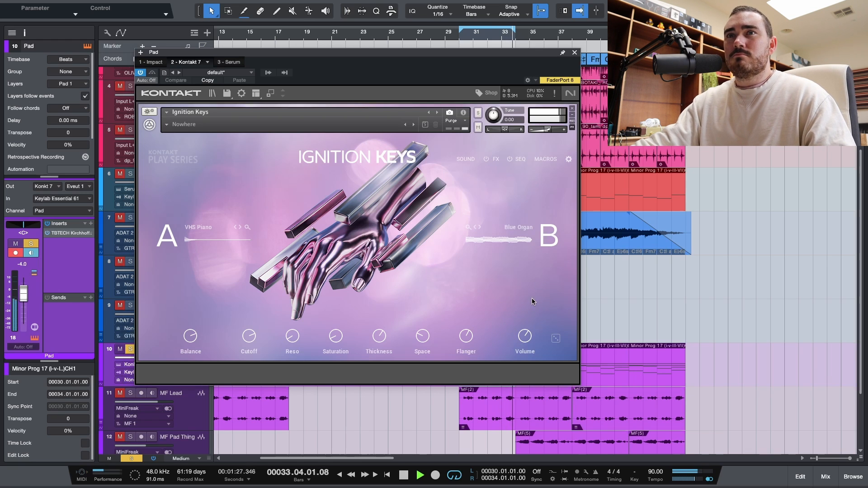
key("space")
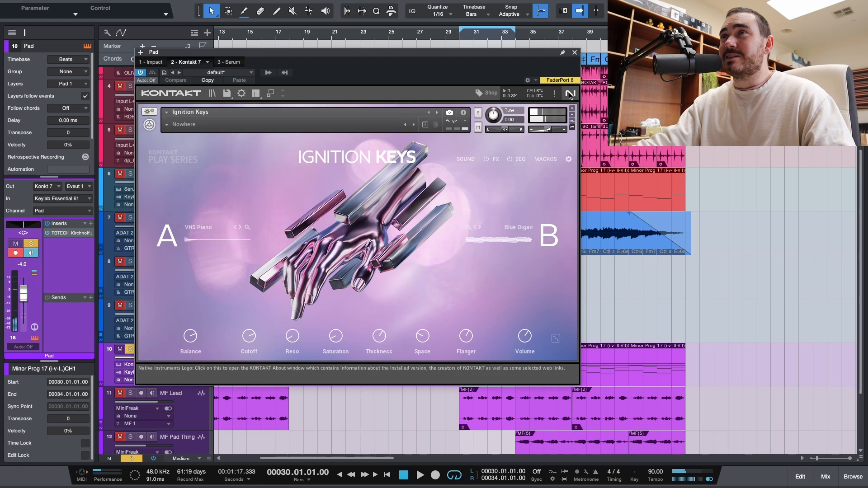
left_click(575, 53)
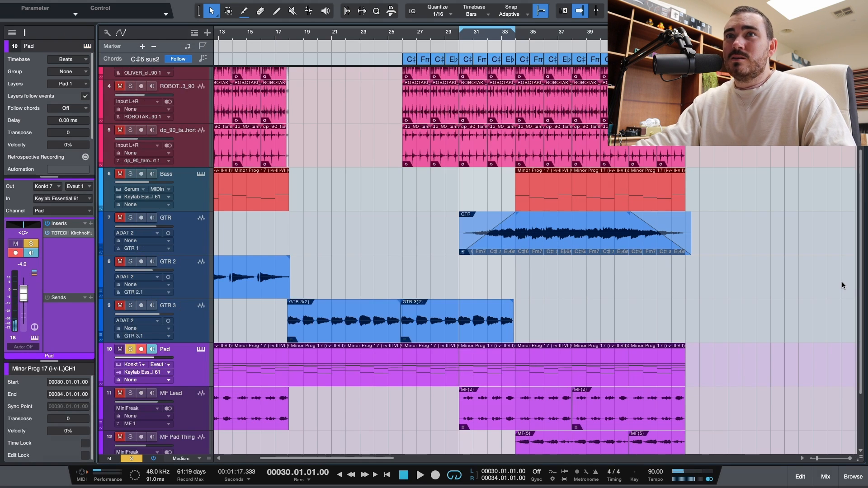
Select the MF Lead and MF Pad Thing clips, briefly soloing and unsoloing their tracks.
scroll(842, 281, "down", 3)
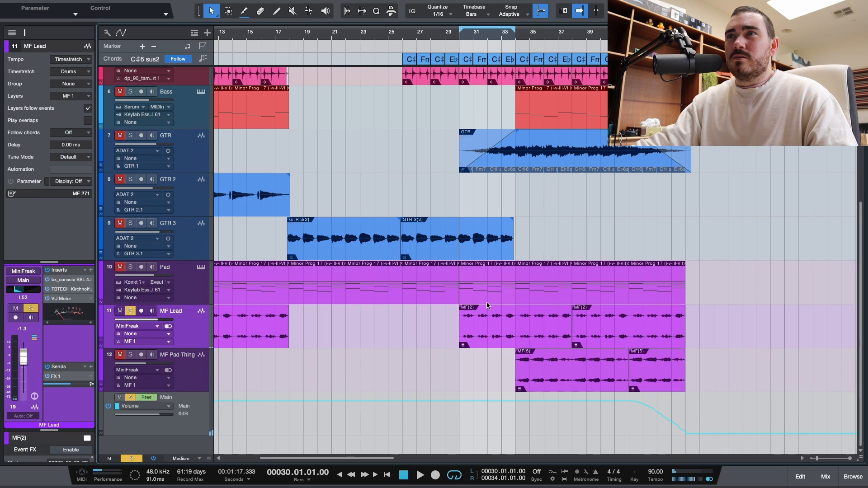
left_click(507, 312)
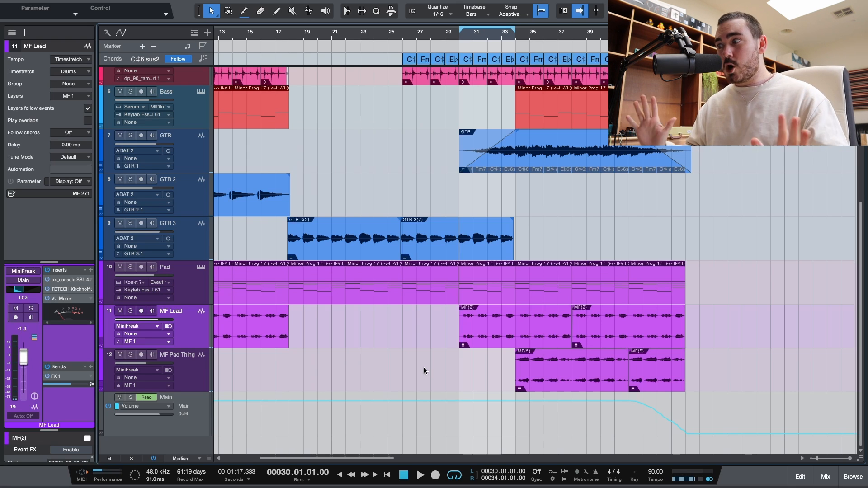
left_click(676, 374)
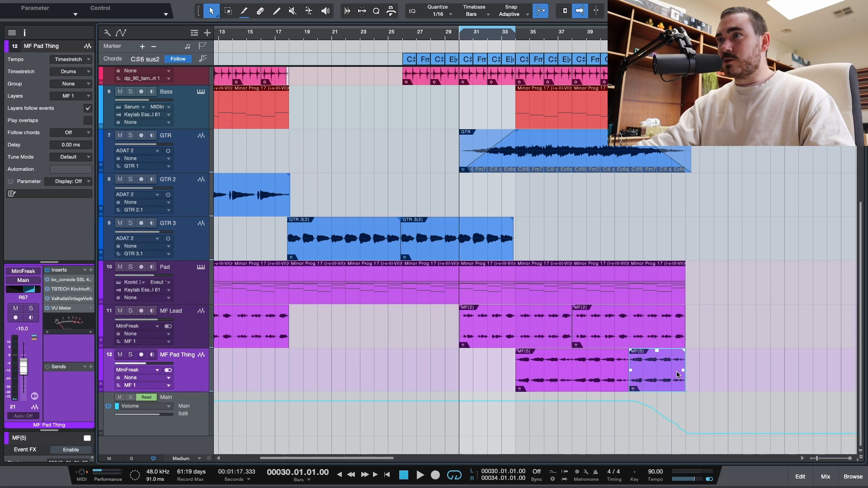
left_click(715, 354)
key("s")
key("s")
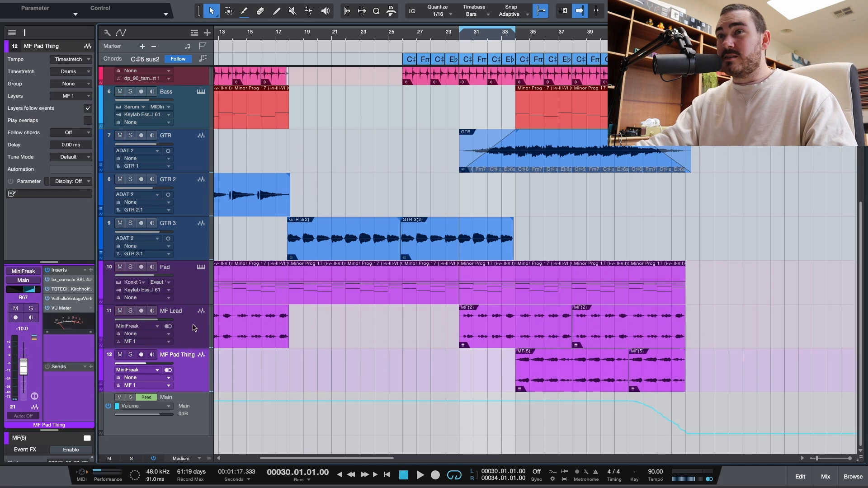
Solo the MF Lead track, enlarge the track heights, and solo the MF Pad Thing track as well.
left_click(321, 305)
key("s")
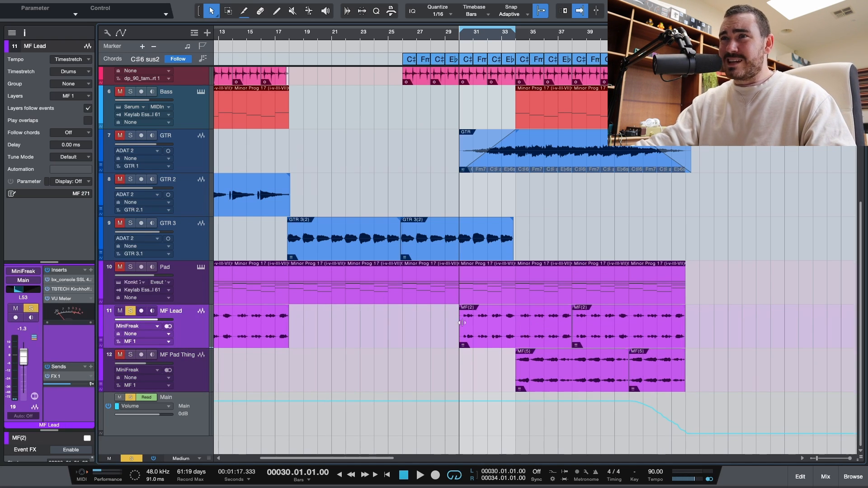
left_click(487, 312)
key("shift+e")
left_click(735, 386)
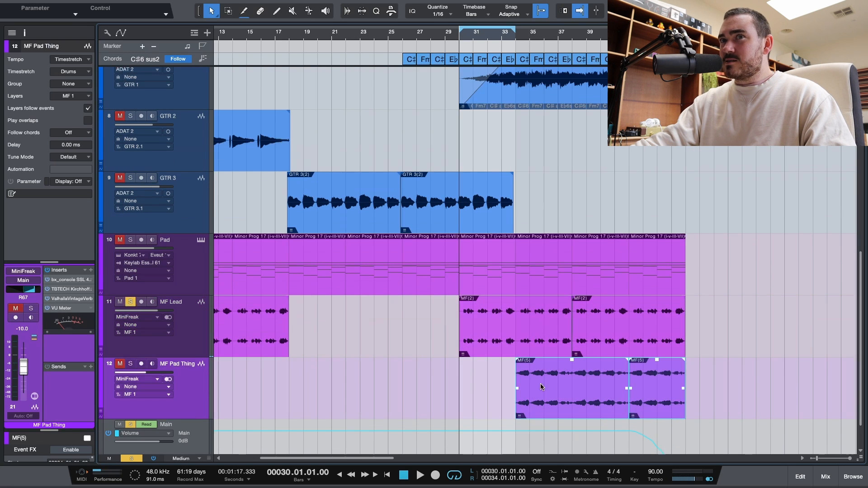
key("s")
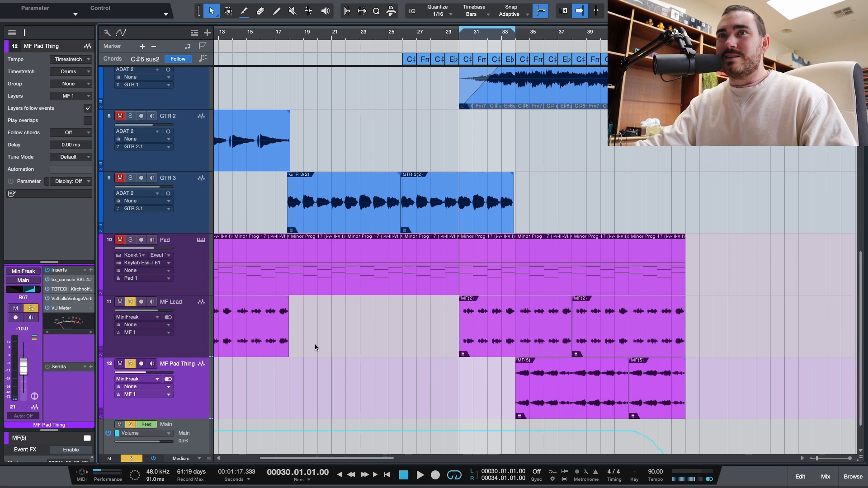
Select the MF Lead and MF Pad Thing tracks together, turn looping off and play them from bar 30.
left_click(170, 334)
left_click(196, 380, "shift")
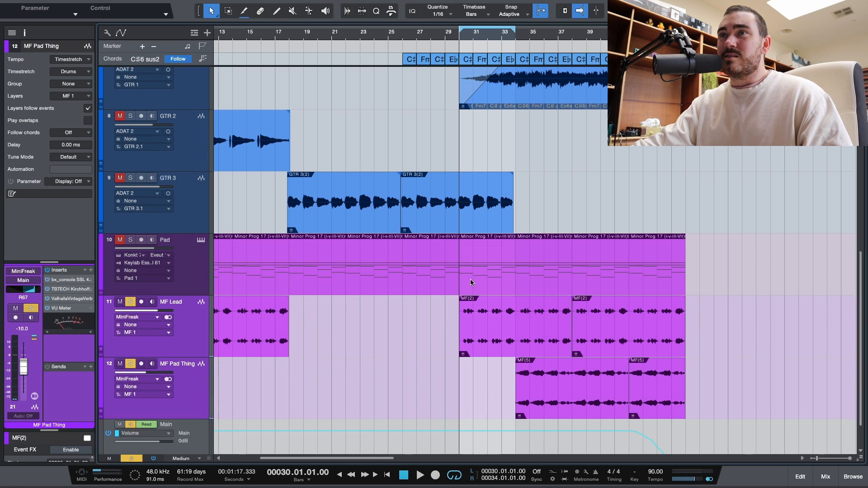
key("space")
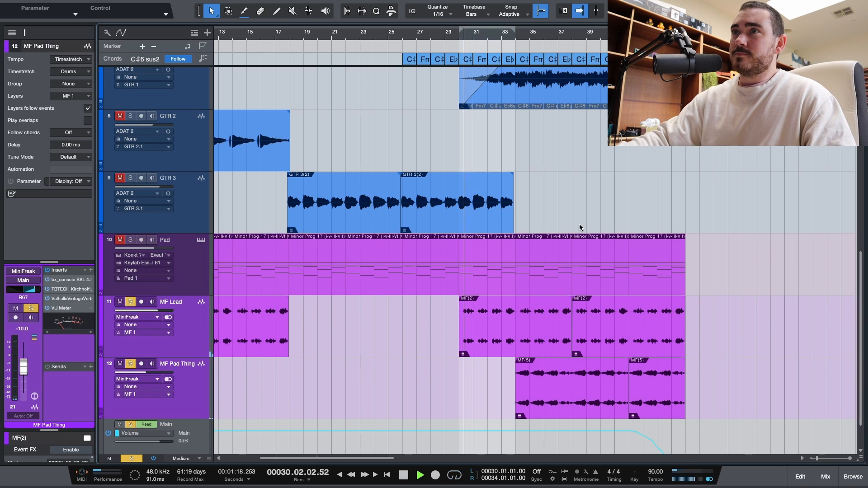
key("space")
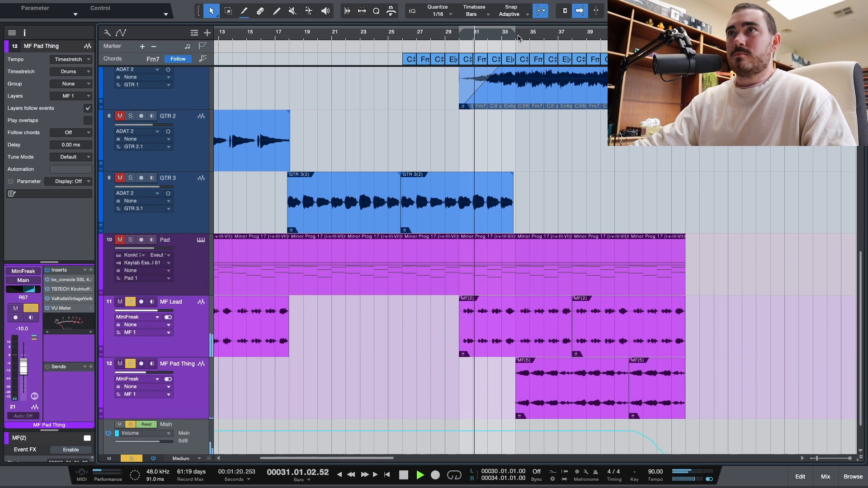
Unsolo the MF Lead track and play from bar 34 with only the MF Pad Thing track soloed.
left_click(518, 39)
left_click(181, 344)
left_click(120, 301)
key("space")
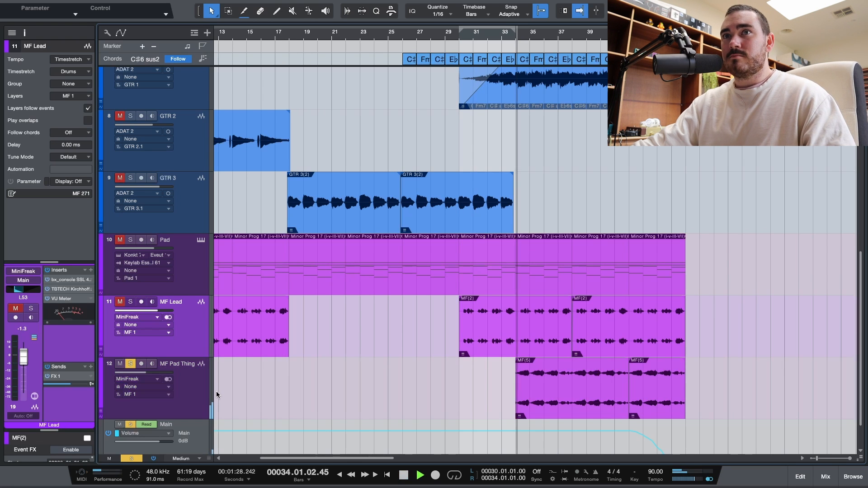
Select the MF Pad Thing track, reduce the track heights slightly, stop playback and unsolo the track.
left_click(202, 394)
key("Up")
key("Down")
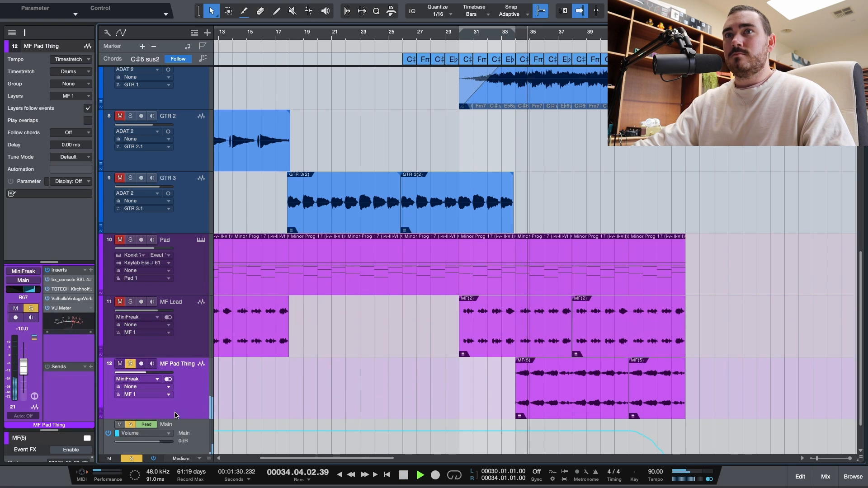
key("alt+w")
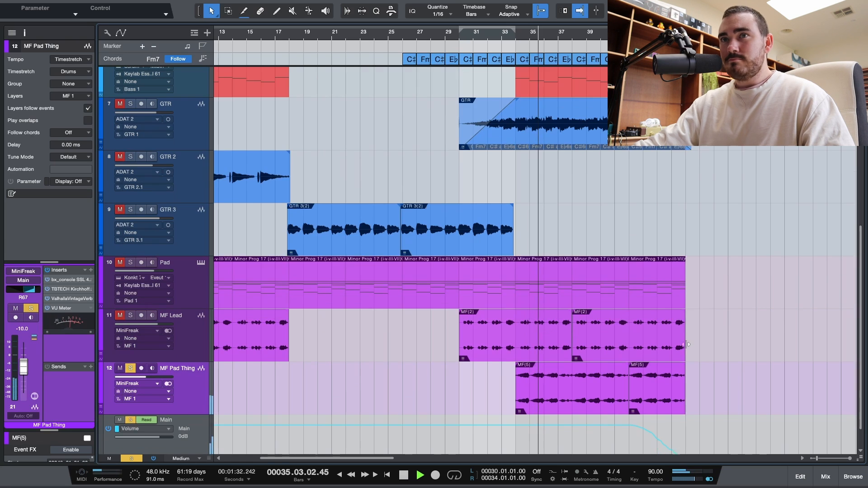
key("space")
key("s")
scroll(194, 361, "up", 1)
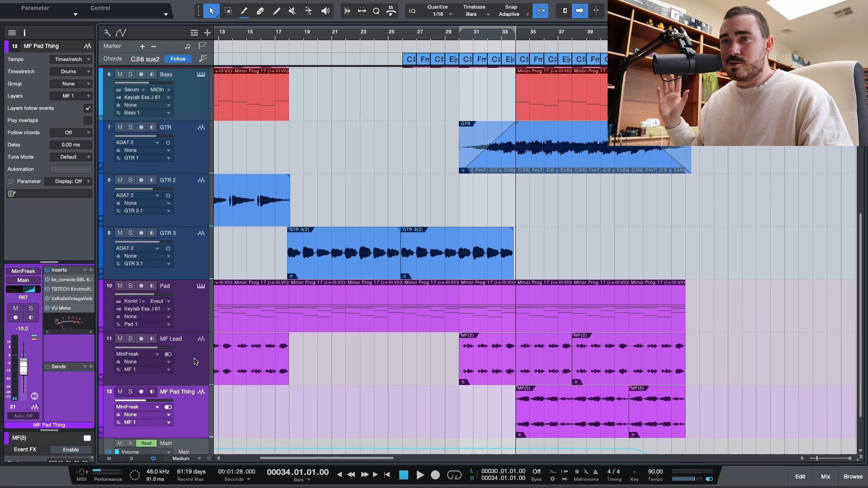
Select and solo the GTR 2 track and play it from the start of its clip, just before bar 10.
key("Up")
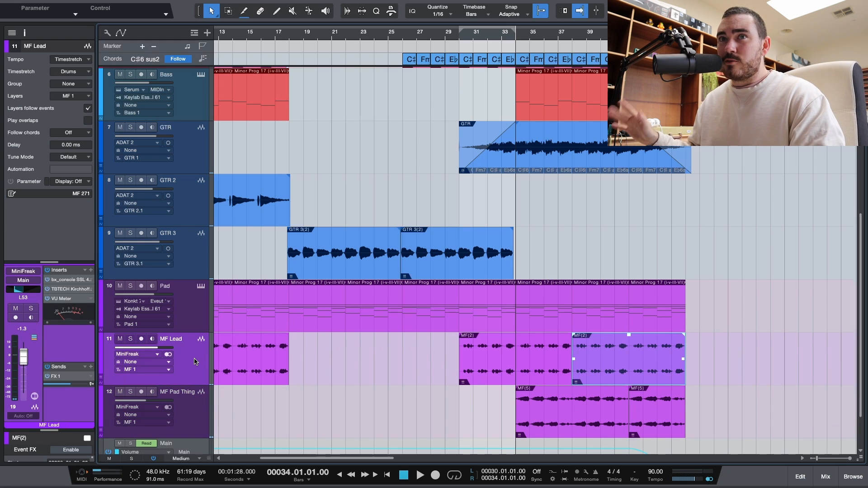
key("Up")
key("Up")
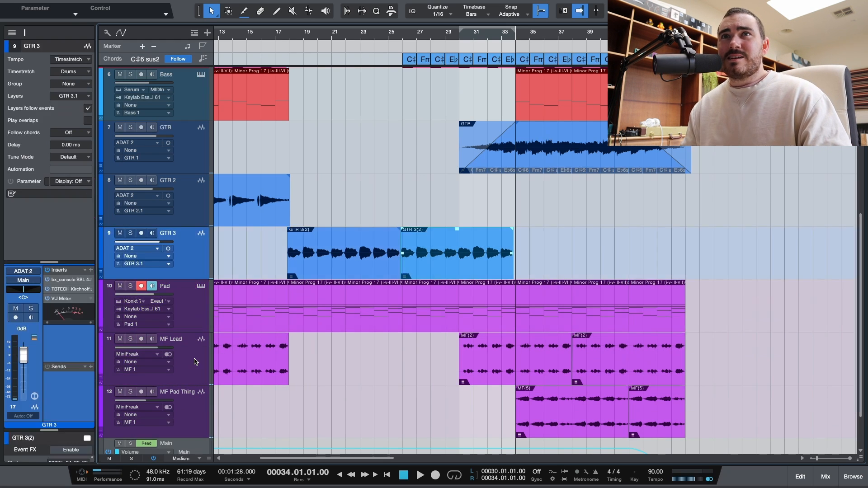
key("Up")
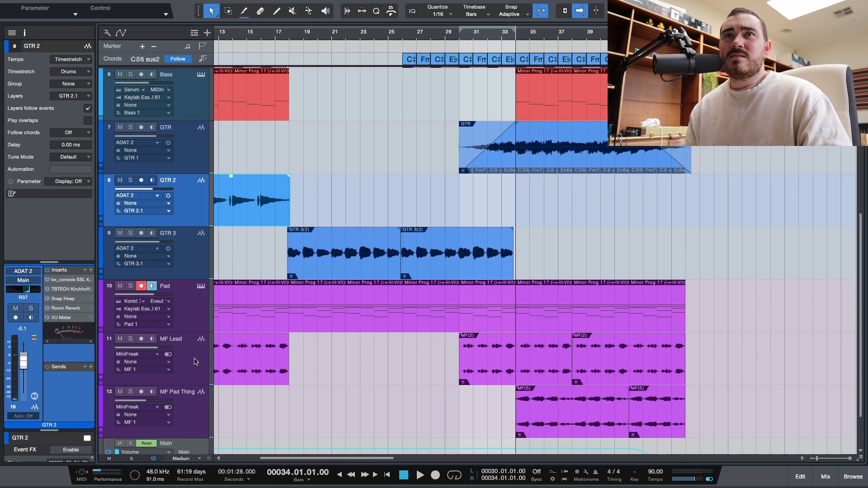
key("s")
scroll(309, 200, "left", 5)
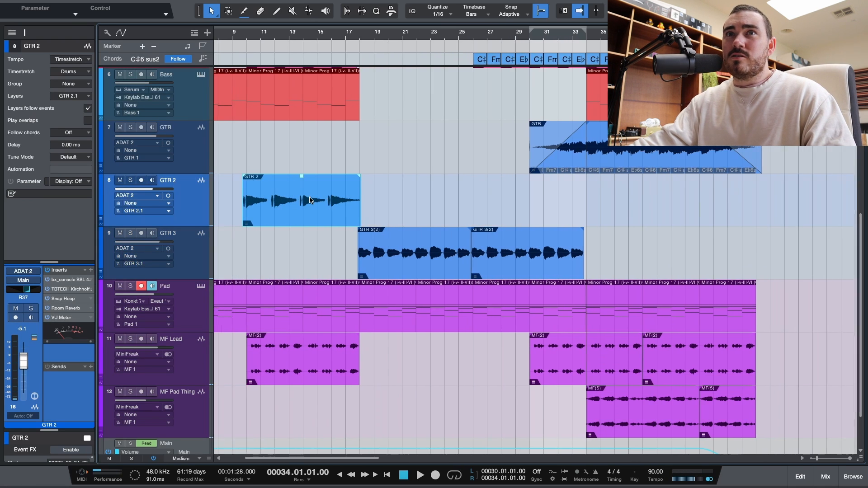
left_click(329, 61)
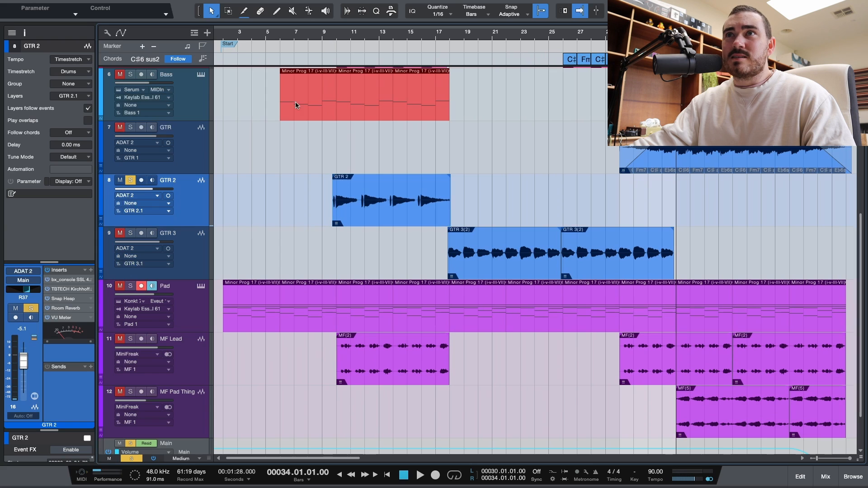
left_click(333, 31)
key("space")
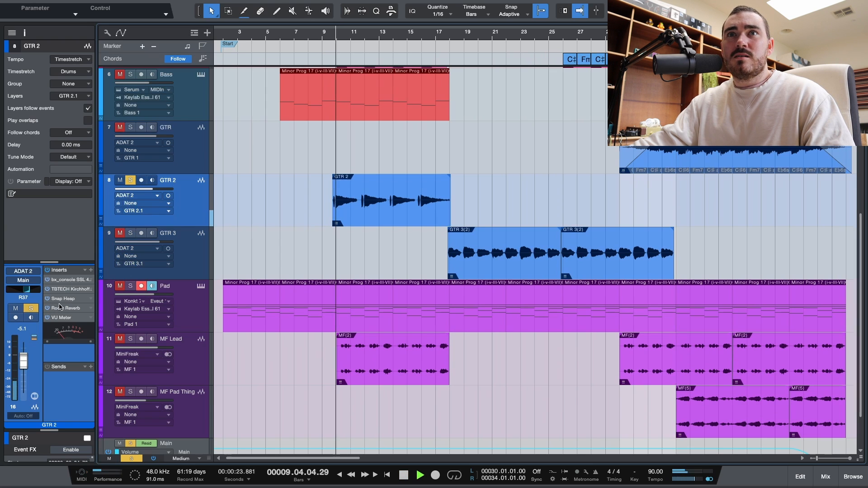
Inspect the Snap Heap insert on the GTR 2 track during playback, close the plug-in window, stop playback and unsolo the track.
left_click(62, 300)
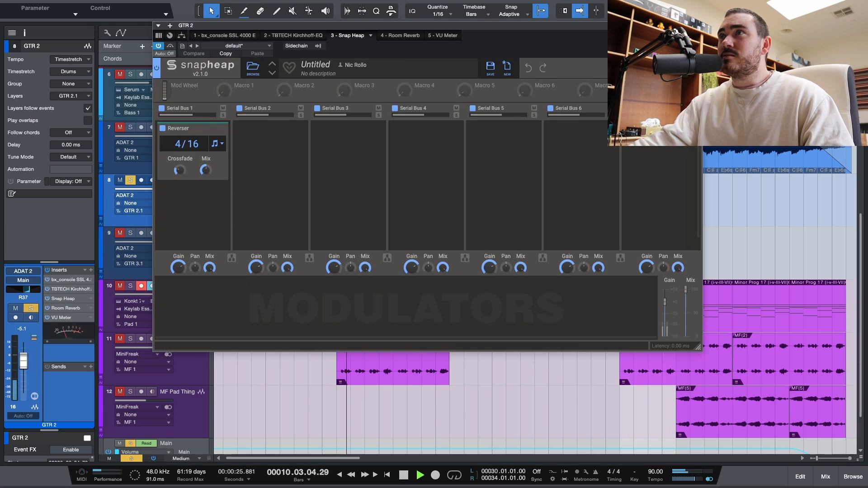
key("super+w")
key("space")
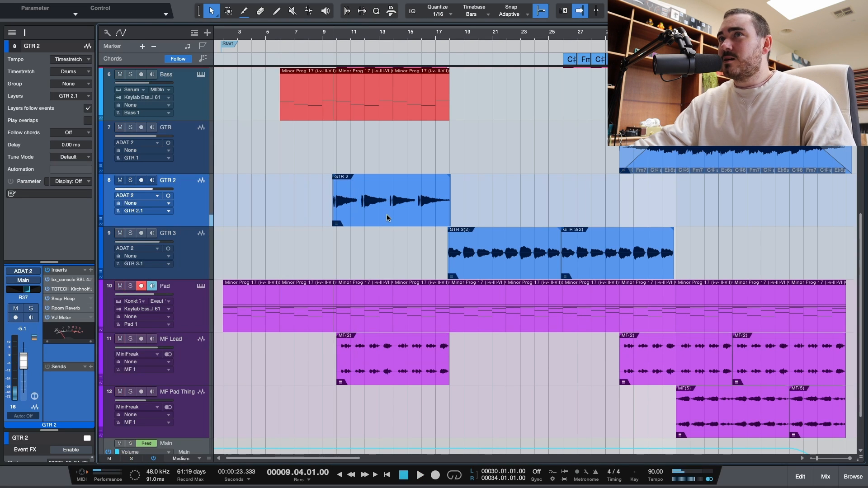
Select the GTR track and reduce the track heights to Normal so the whole arrangement fits in view.
left_click(193, 160)
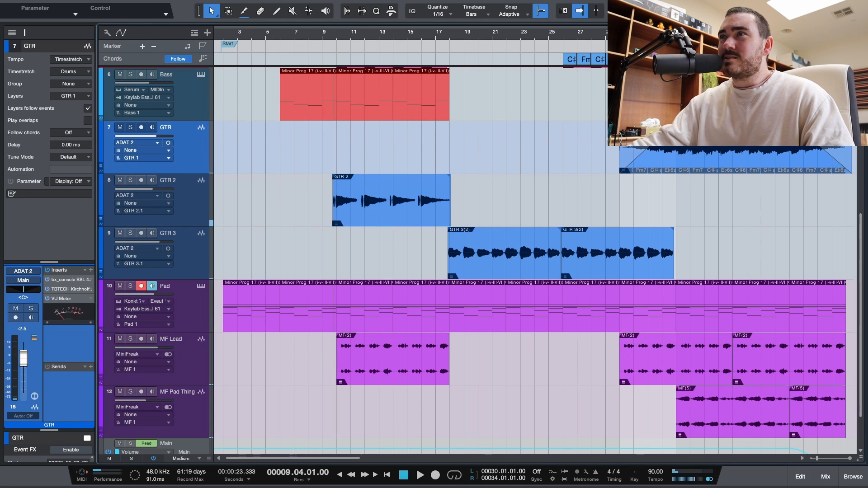
scroll(562, 227, "right", 5)
scroll(562, 228, "up", 3)
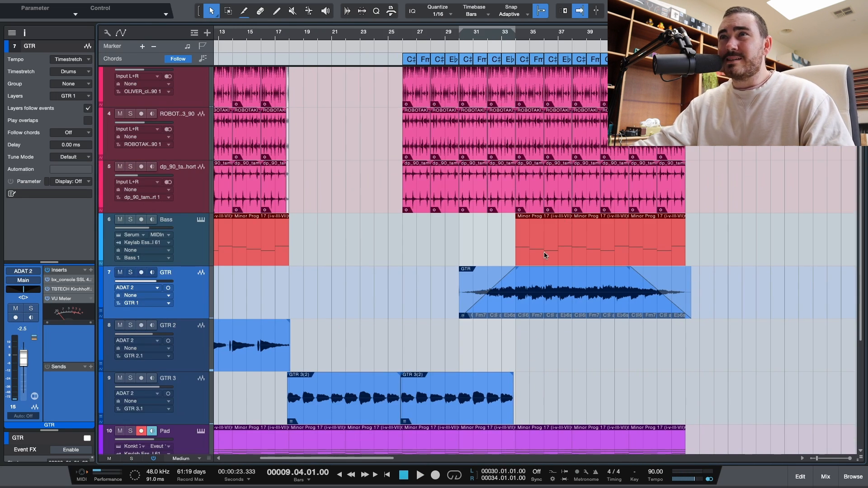
key("shift+w")
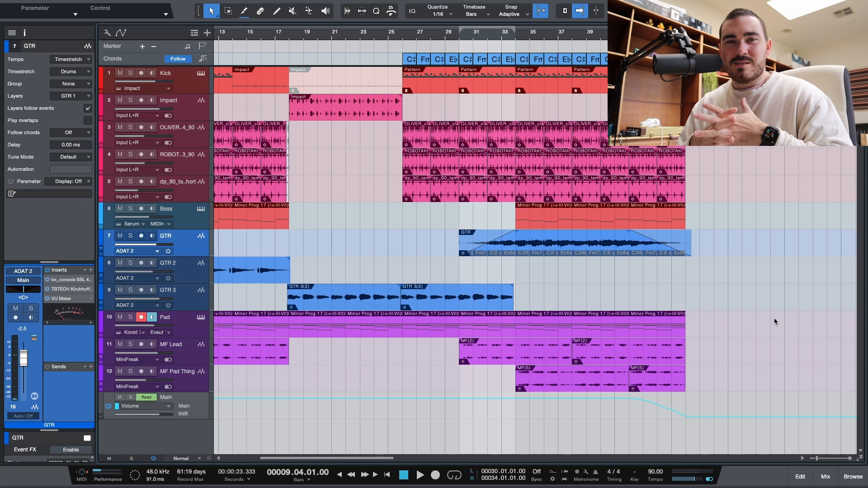
key("w")
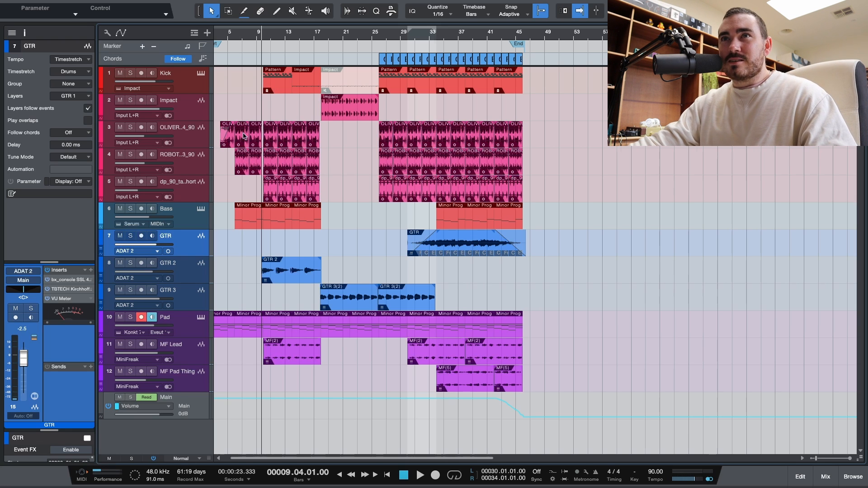
Audition the transition into bar 10 by playing the full mix from bar 8, and stop playback.
key("z")
left_click(338, 37)
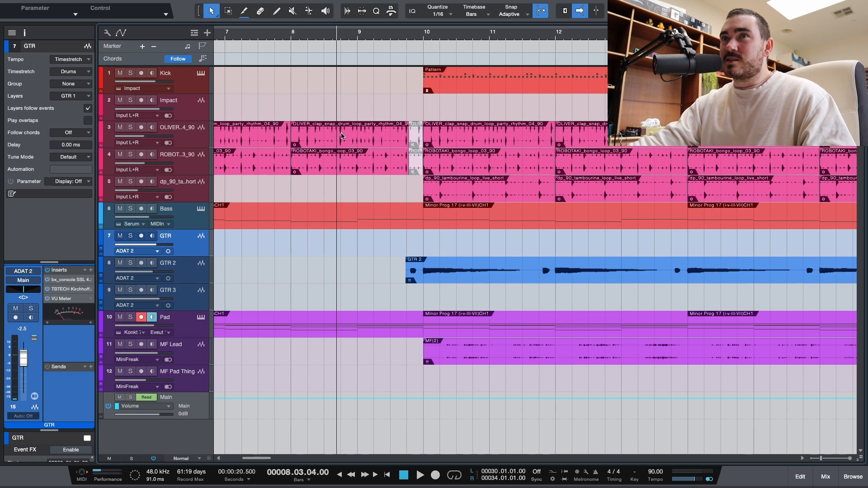
left_click(290, 37)
key("space")
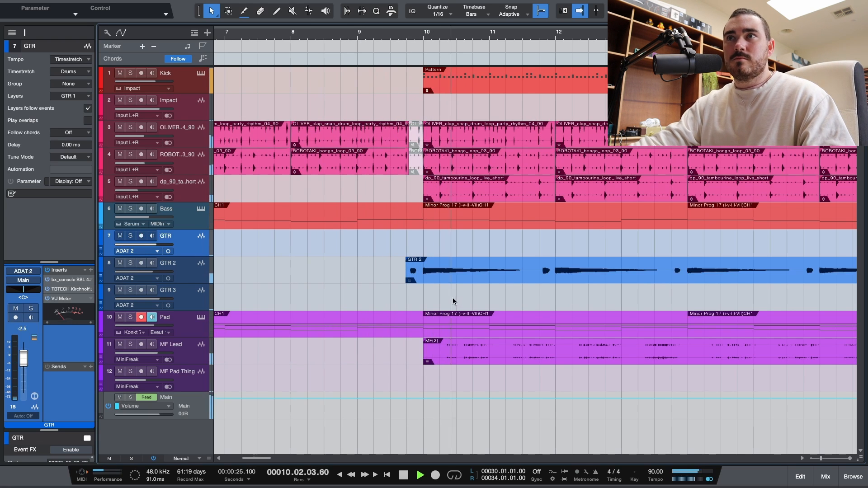
key("space")
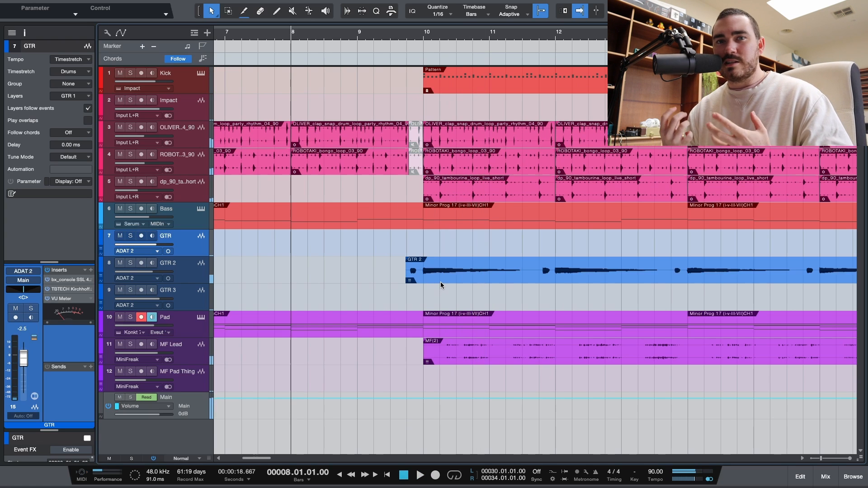
Open the Kick track's pattern at bar 10 in the editor, undo the change to it, and open the Impact part at bar 14.
double_click(448, 80)
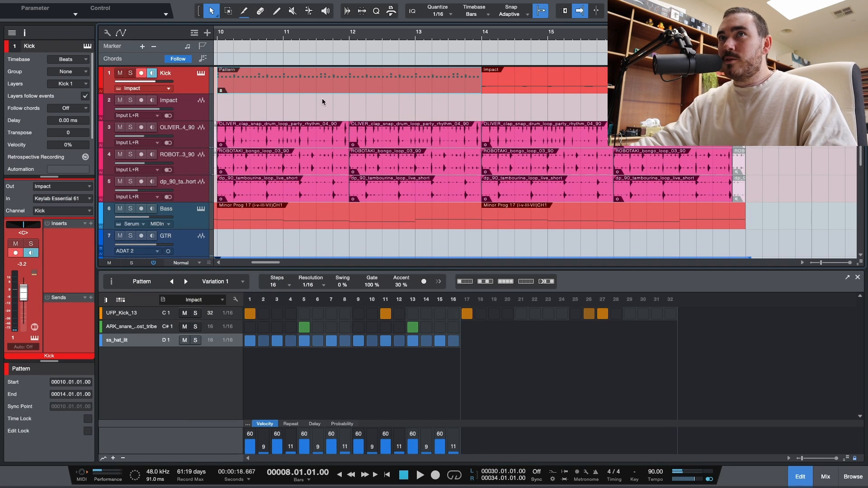
key("ctrl+z")
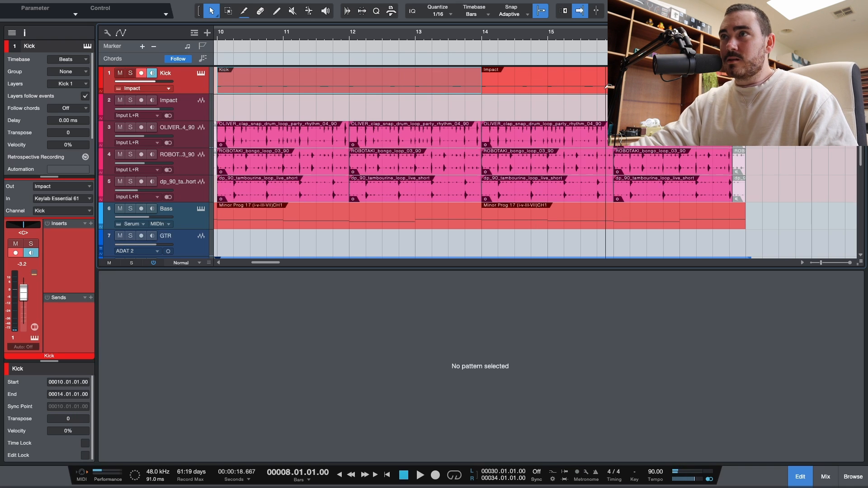
key("ctrl+z")
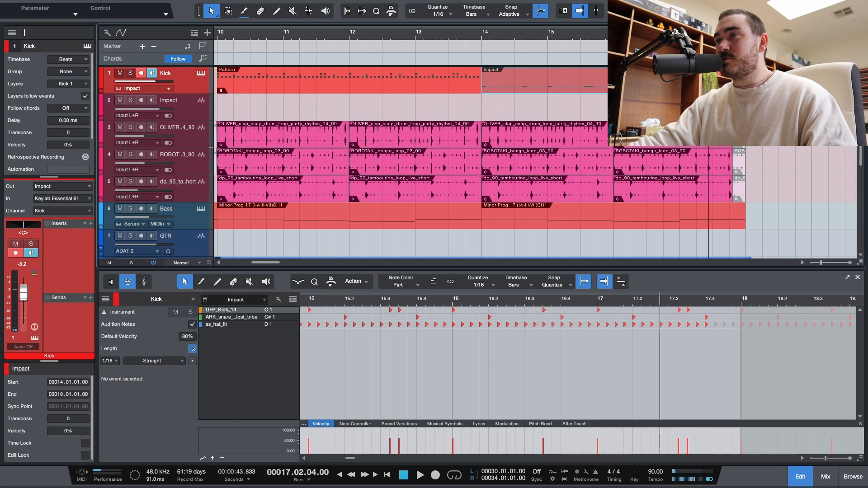
Examine the muted ss_hat_lit notes and the last snare hit in bar 17, audition the ending from 17.2.4, and close the editor.
key("e")
key("e")
key("e")
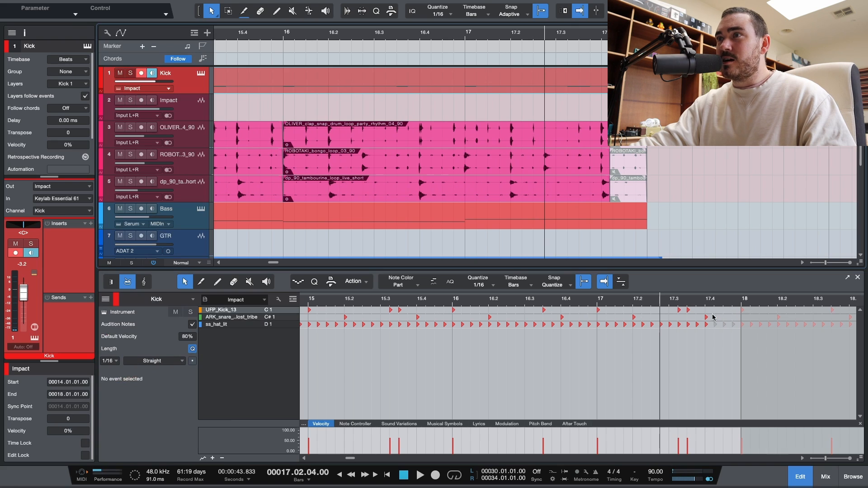
left_click(717, 324)
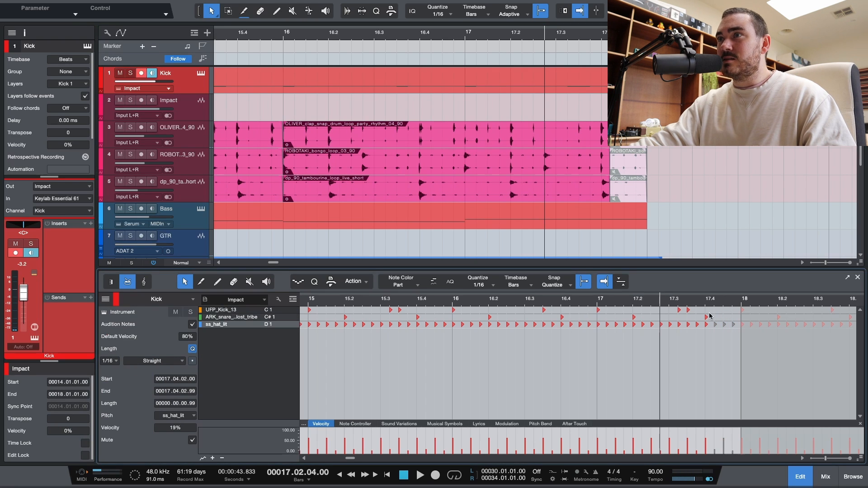
left_click_drag(708, 327, 702, 315)
key("space")
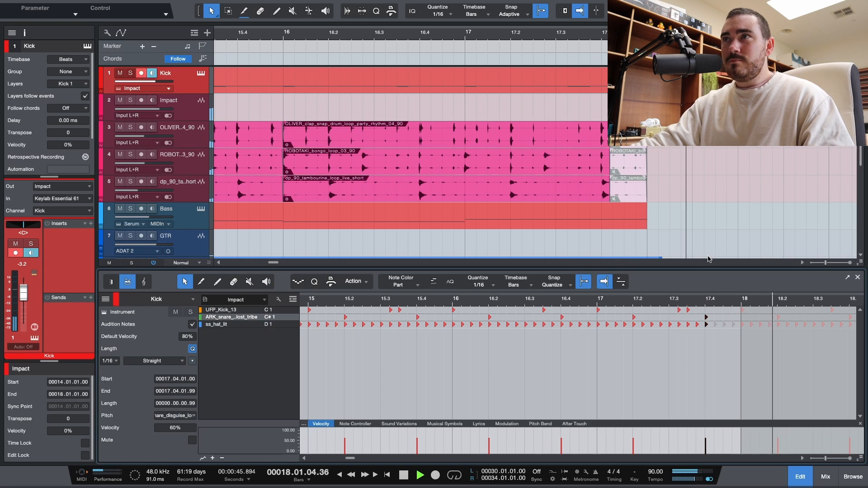
key("space")
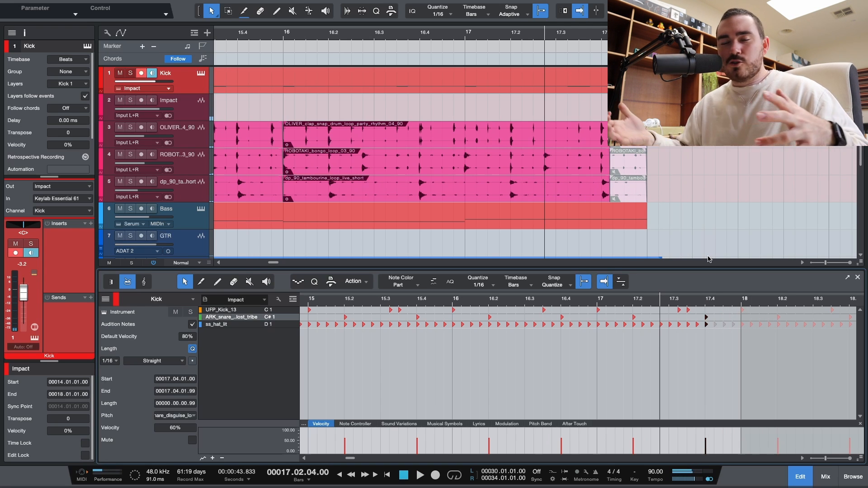
key("F2")
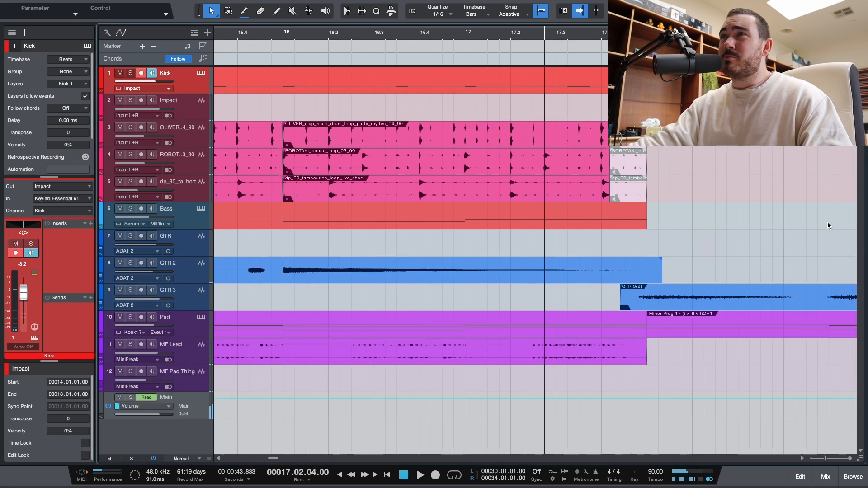
Select the Impact track's audio clip, move the playhead to bar 18 and solo the Impact track.
key("w")
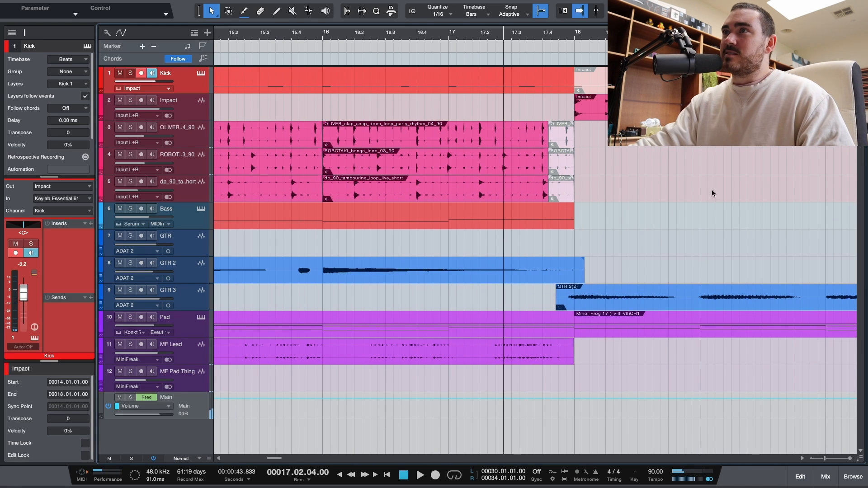
key("w")
key("w")
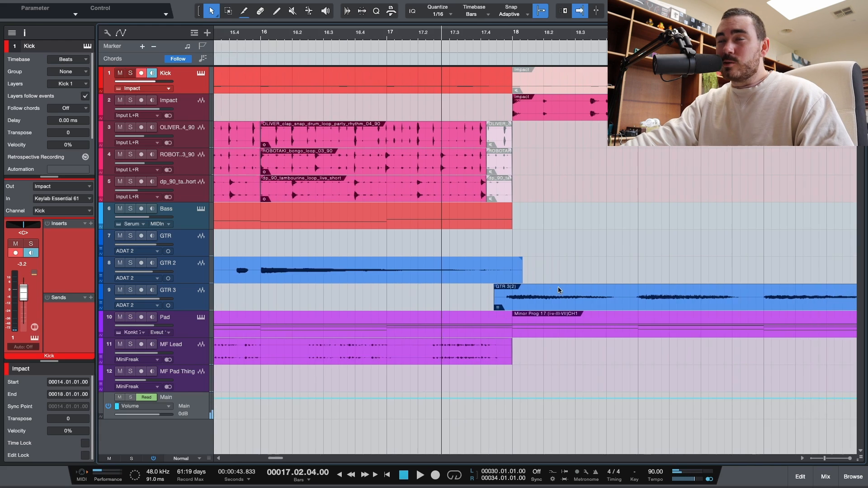
key("w")
left_click(572, 94)
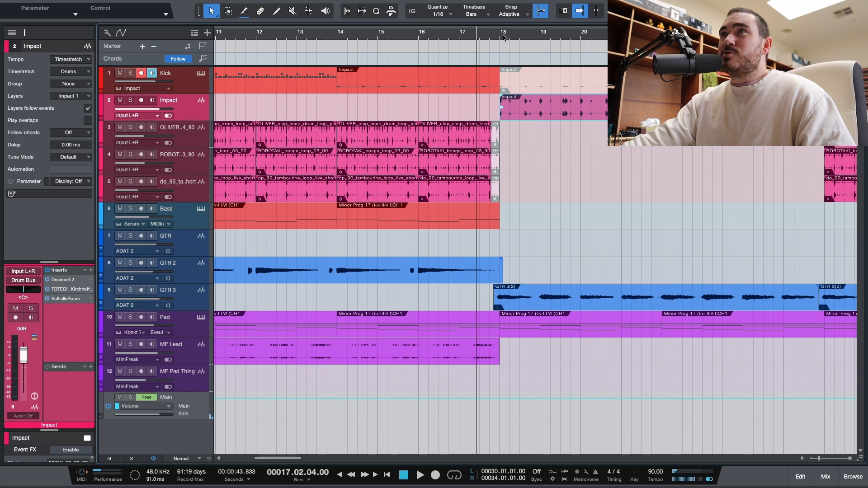
left_click(505, 38)
key("s")
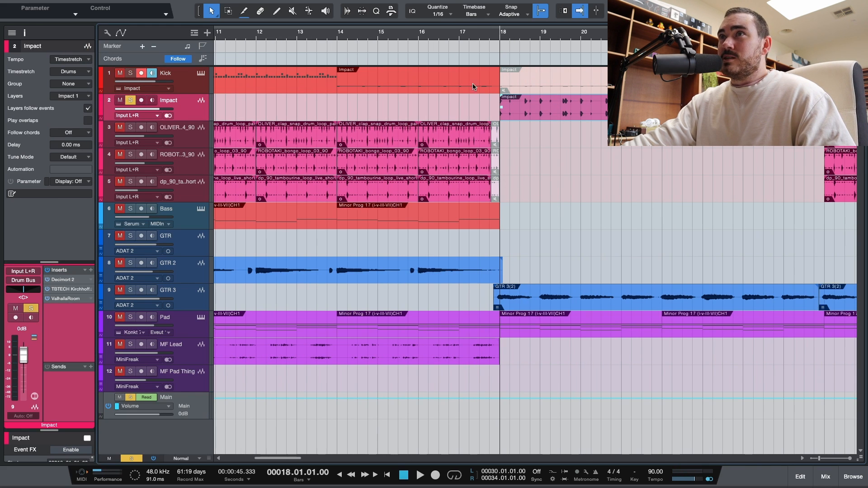
View the Bounce To New Track option for the muted Impact part on the Kick track, and reselect the Impact audio clip.
left_click(583, 88)
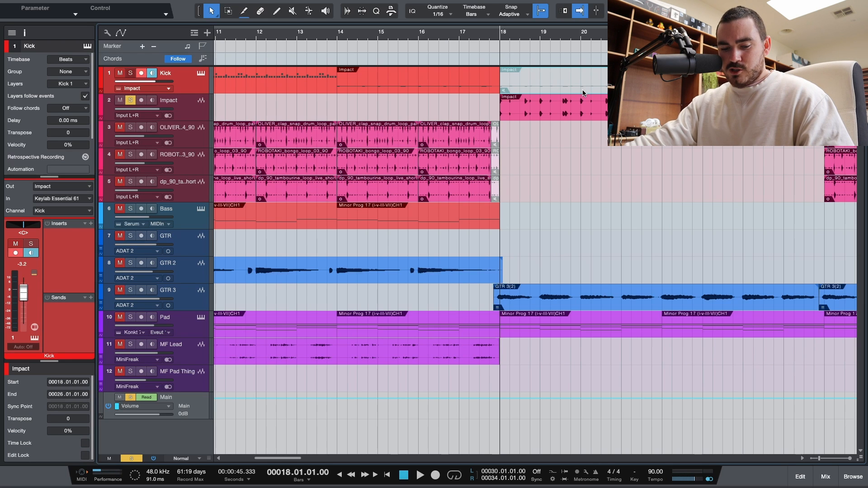
right_click(583, 92)
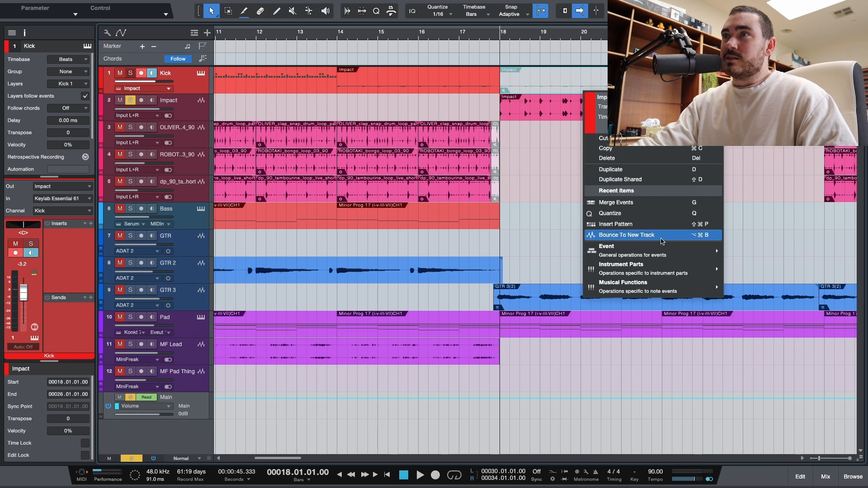
left_click(678, 235)
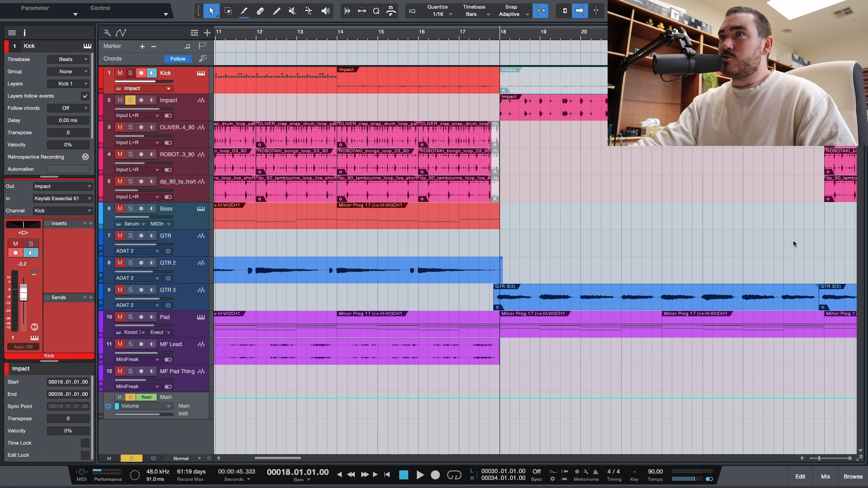
left_click(589, 113)
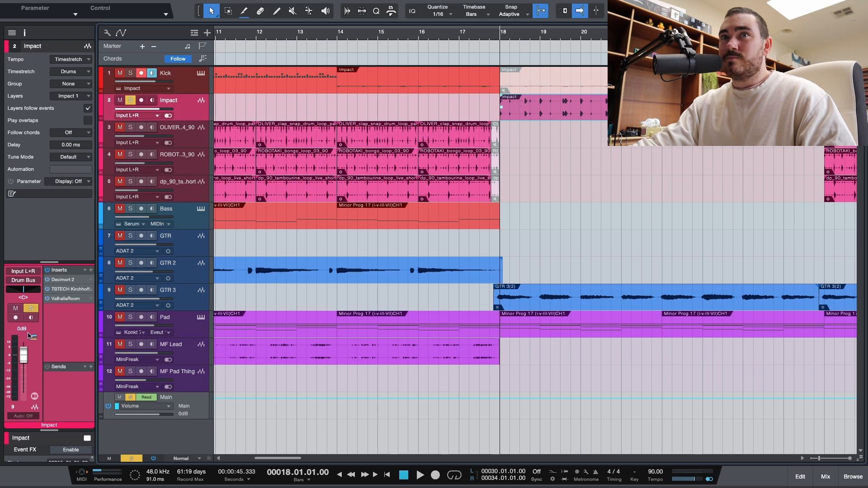
Review the Impact track's insert effects, Decimort 2, TBTECH Kirchhoff-EQ and ValhallaRoom, and close the plug-in window.
left_click(63, 280)
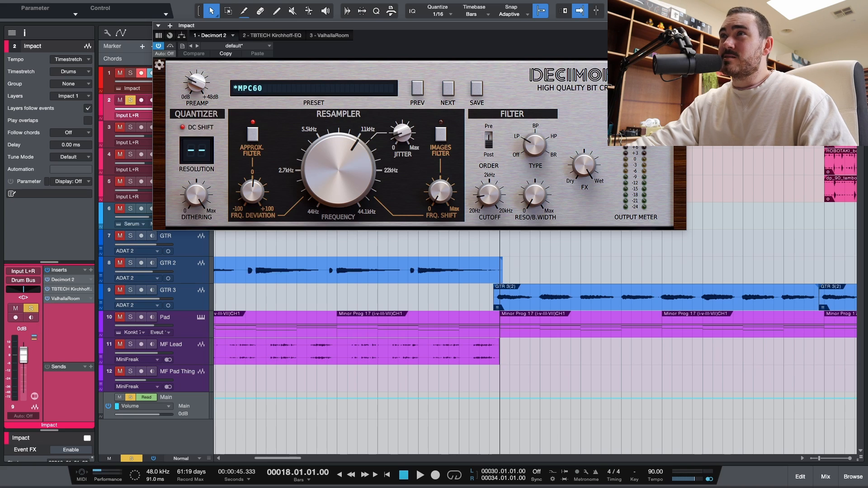
key("ctrl+w")
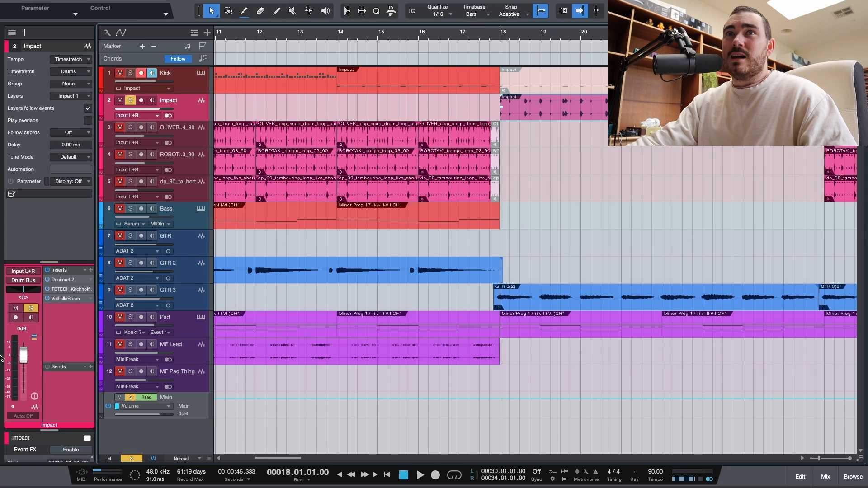
left_click(66, 290)
left_click(66, 299)
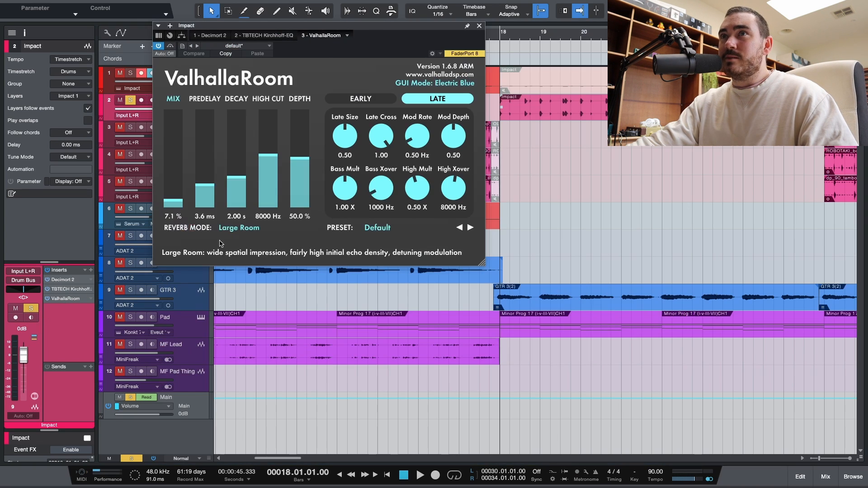
left_click(479, 26)
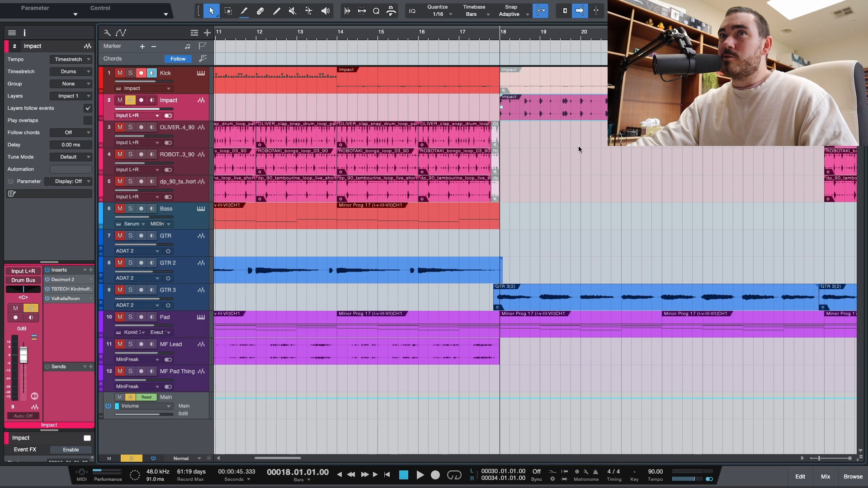
Audition the soloed Impact clip from bar 18, stop playback and unsolo the Impact track.
key("space")
key("shift+e")
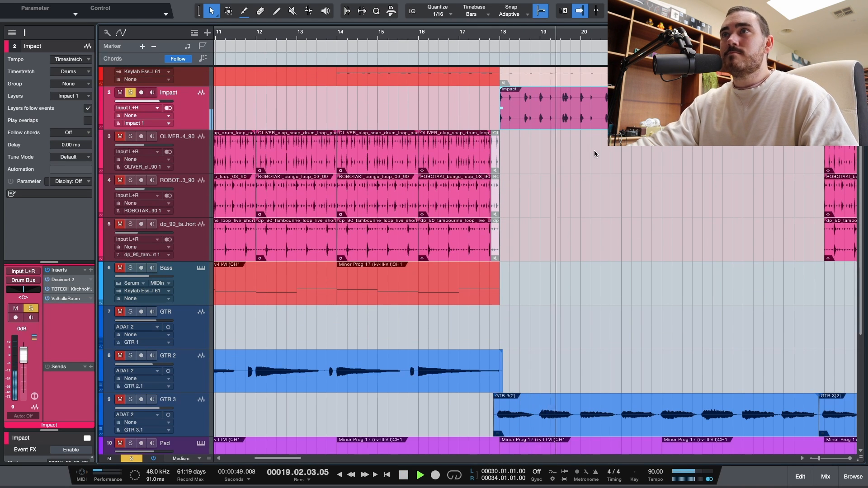
key("space")
key("s")
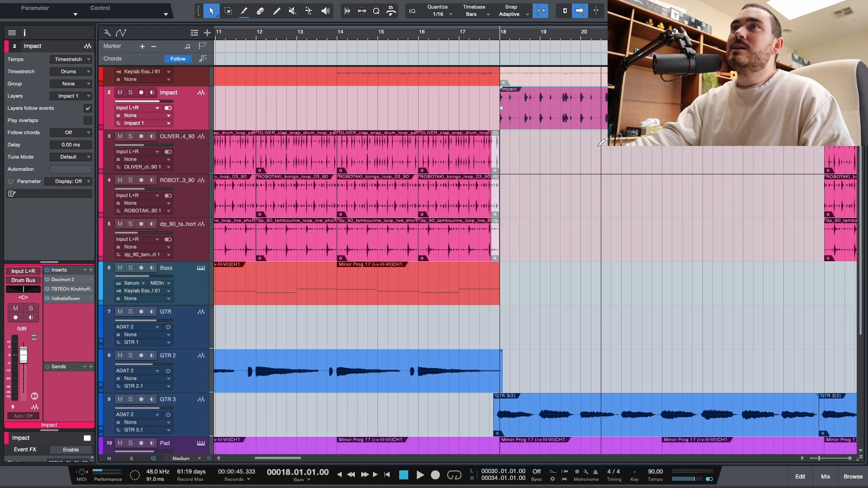
Position the playhead at 24.3 and audition the transition from the bounced Impact clip into the section at bar 26.
key("w")
key("w")
key("shift+w")
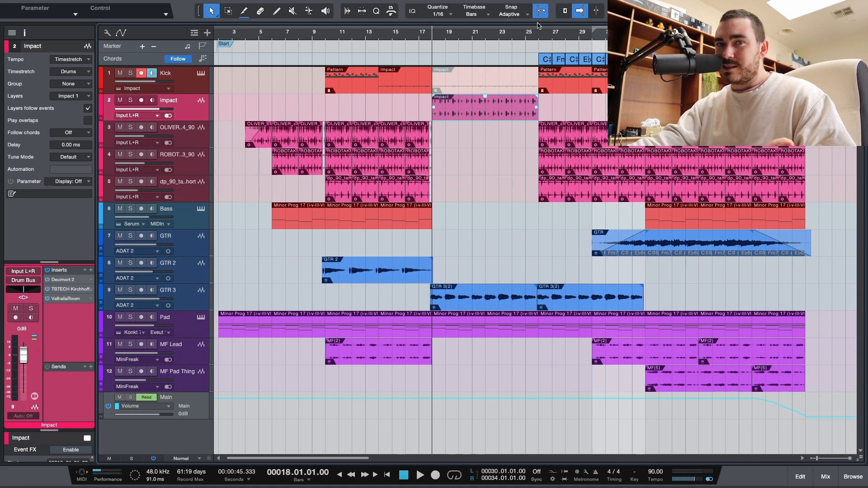
left_click(525, 35)
left_click(532, 37)
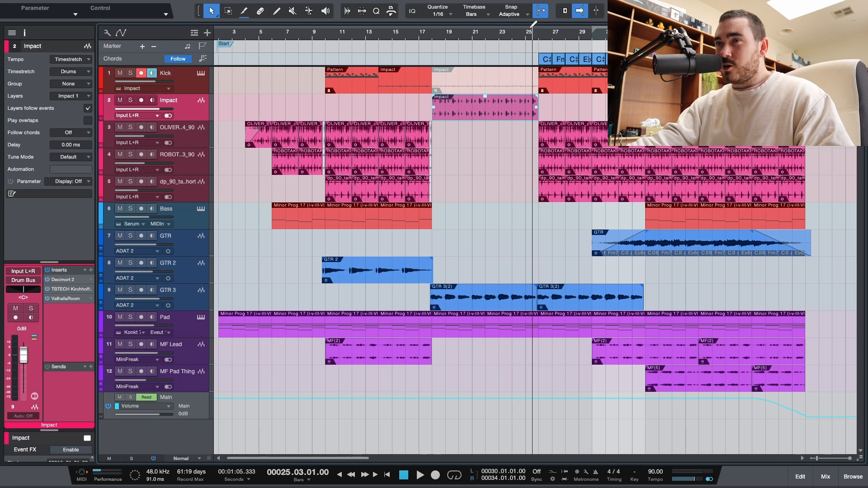
mouse_move(527, 3)
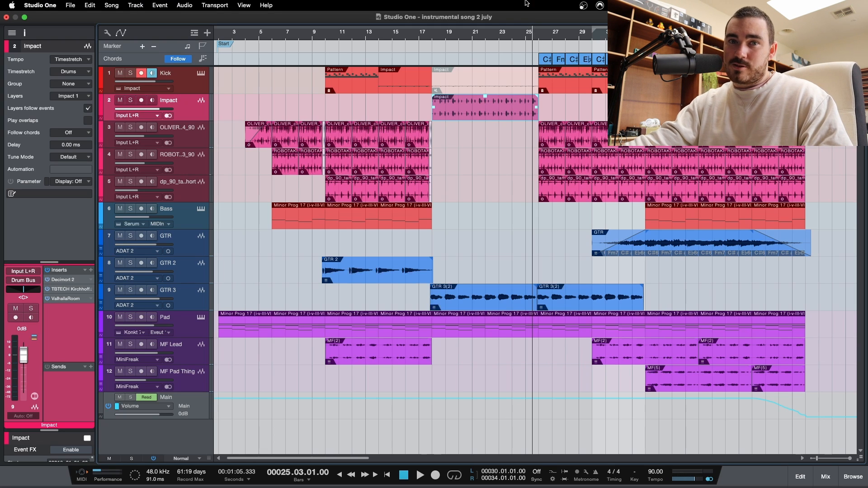
left_click(520, 33)
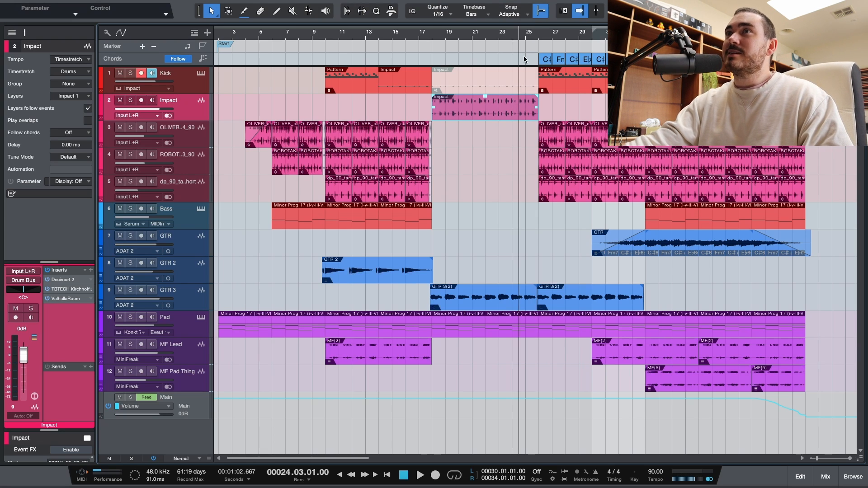
left_click(580, 96)
key("space")
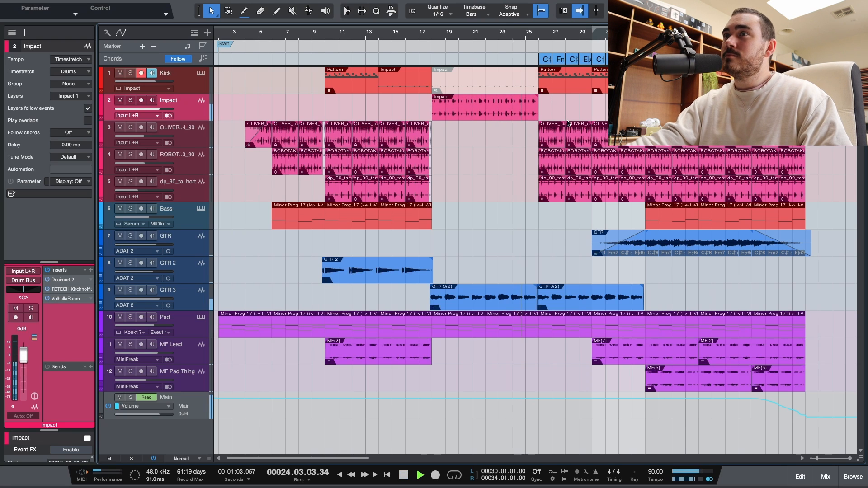
key("shift+e")
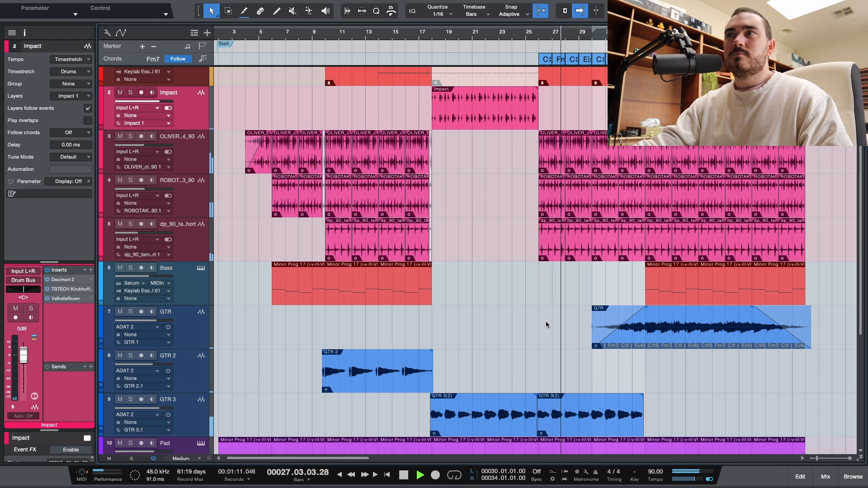
key("space")
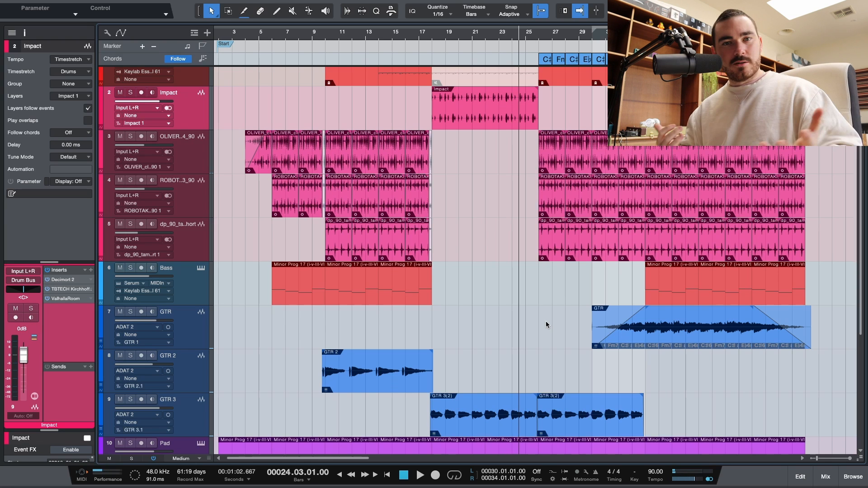
Go through the arrangement's layers by selecting the tambourine loop track, the Kick track, and the MF Lead and MF Pad Thing clips.
key("shift+w")
key("shift+w")
key("shift+w")
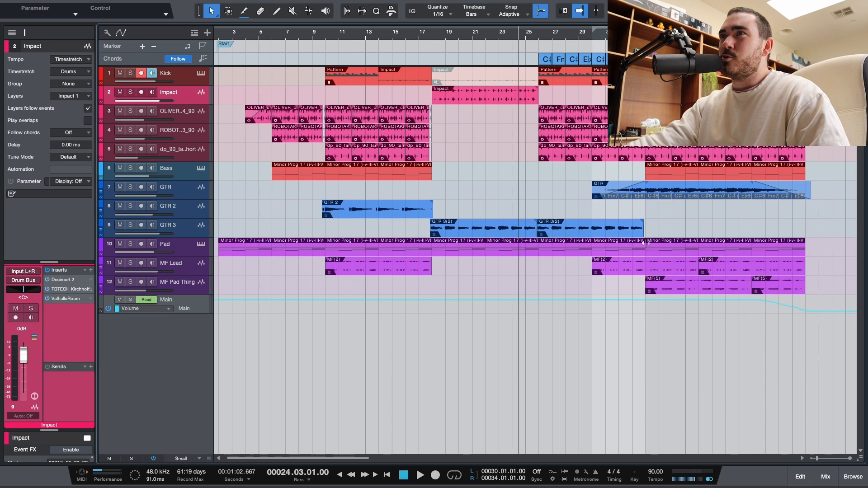
left_click(172, 143)
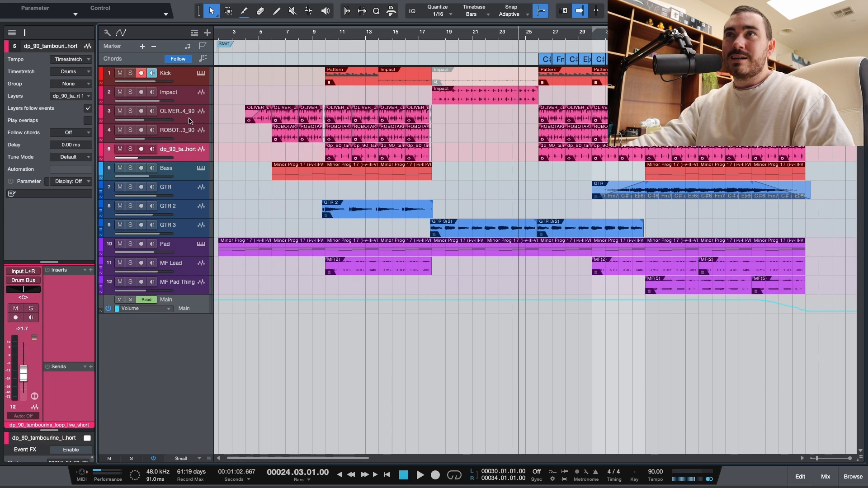
left_click(189, 73)
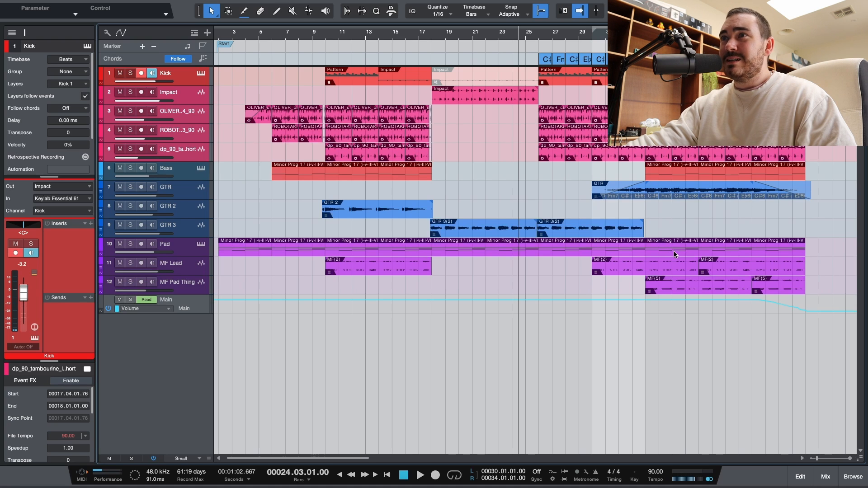
left_click(672, 276)
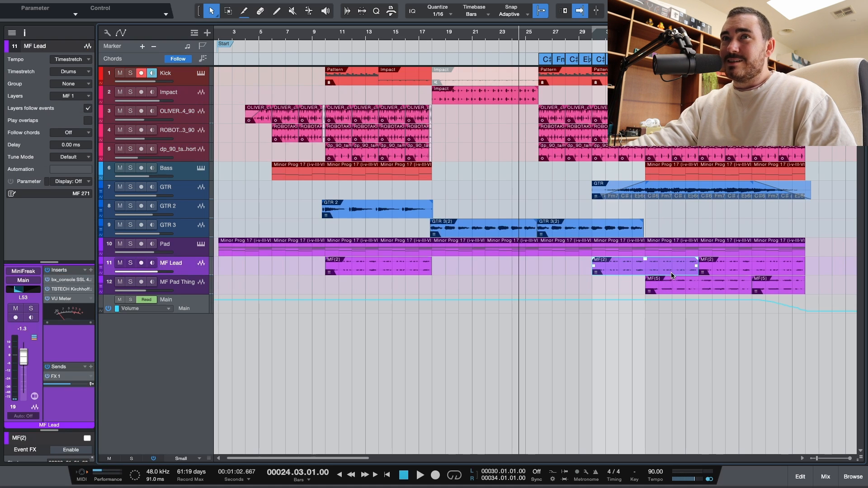
left_click(721, 290)
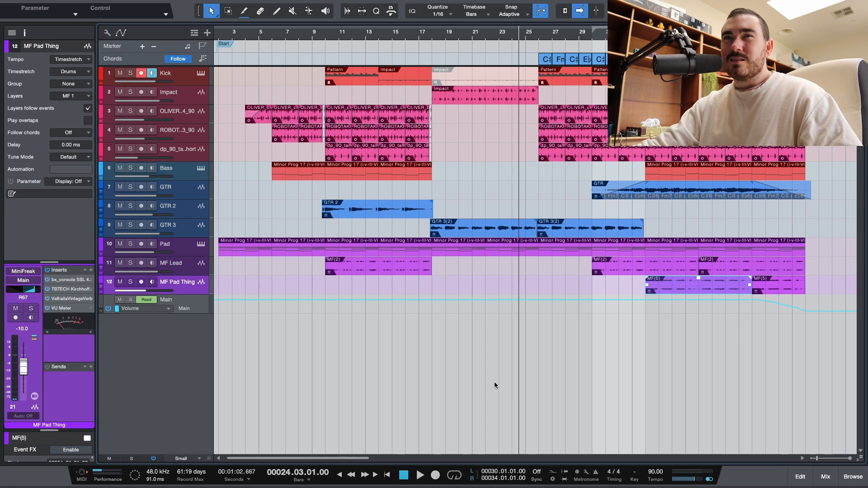
Open the mixer, view the Alpine Desk console effect on the Main bus, look over the drum channels and close the mixer.
left_click(826, 476)
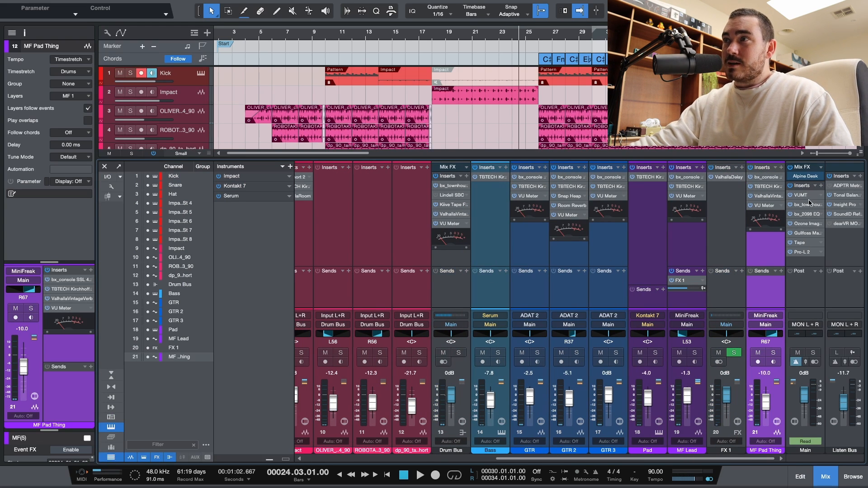
double_click(798, 178)
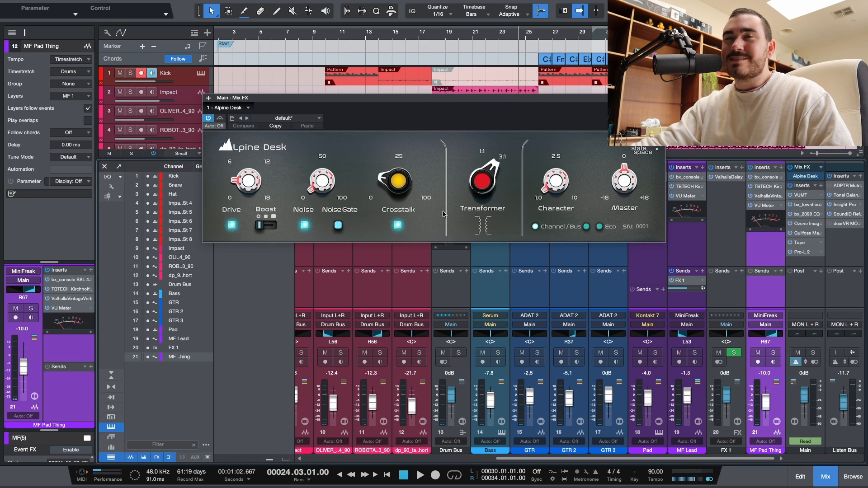
left_click(660, 97)
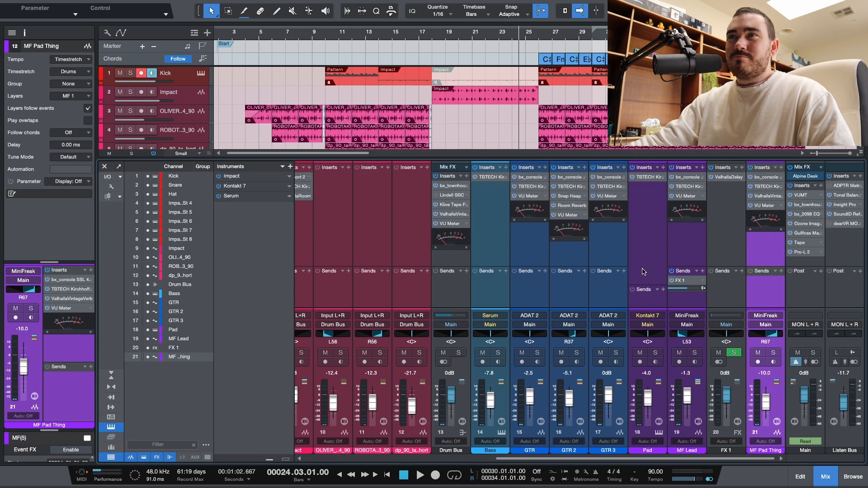
scroll(644, 271, "left", 3)
scroll(709, 285, "left", 2)
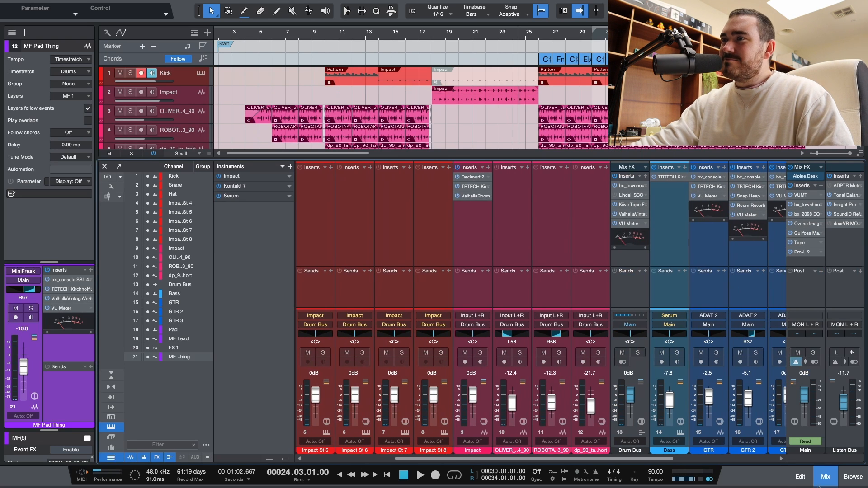
left_click(820, 483)
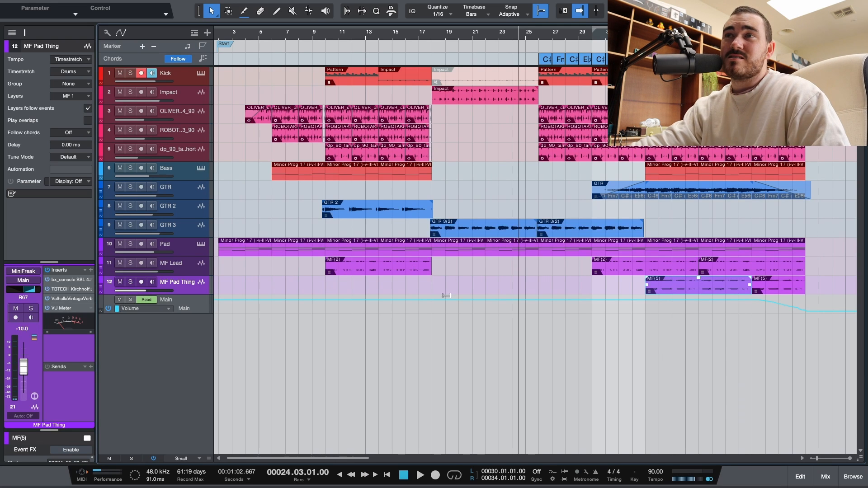
View the Pad channel's Kirchhoff-EQ in the mixer, close it, and unmute and record-disarm the Pad channel.
double_click(552, 254)
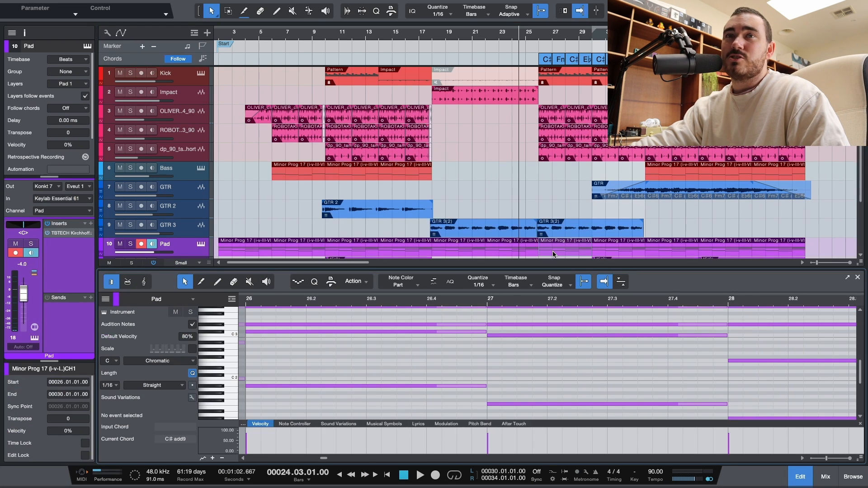
key("F3")
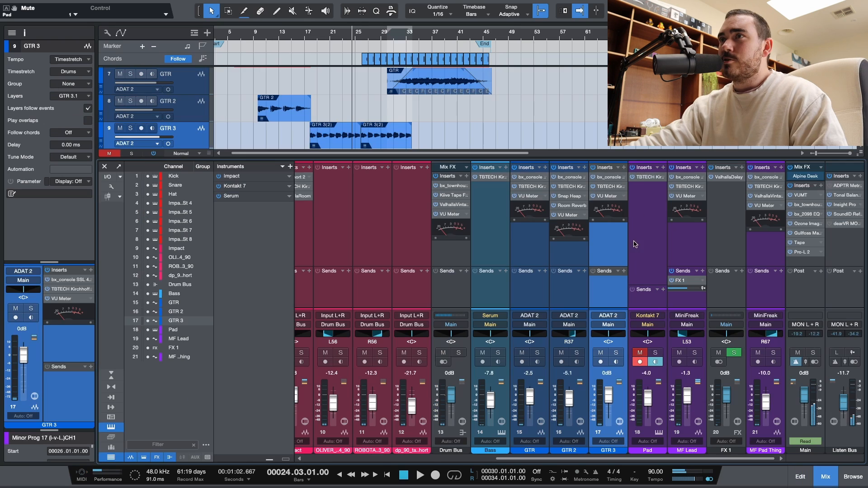
left_click(643, 177)
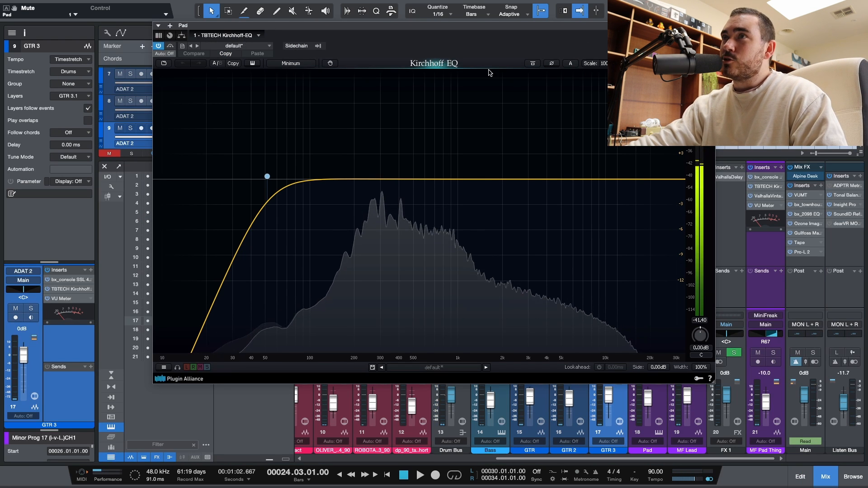
left_click(710, 25)
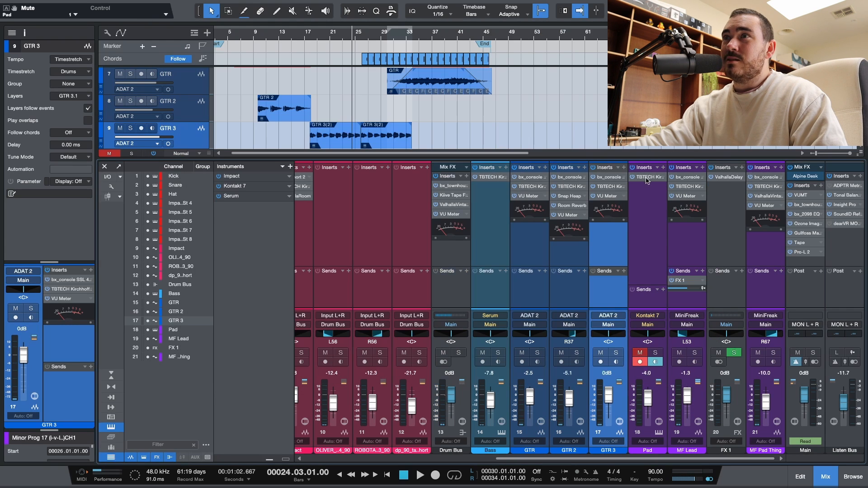
left_click(640, 353)
left_click(640, 362)
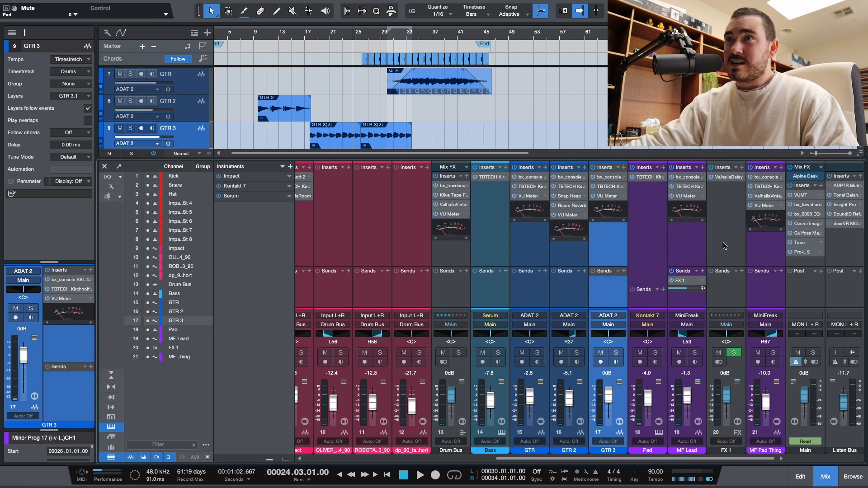
Insert Fat Channel on the GTR 3 channel and set its compressor model to Brit Comp.
left_click(624, 167)
type("fat")
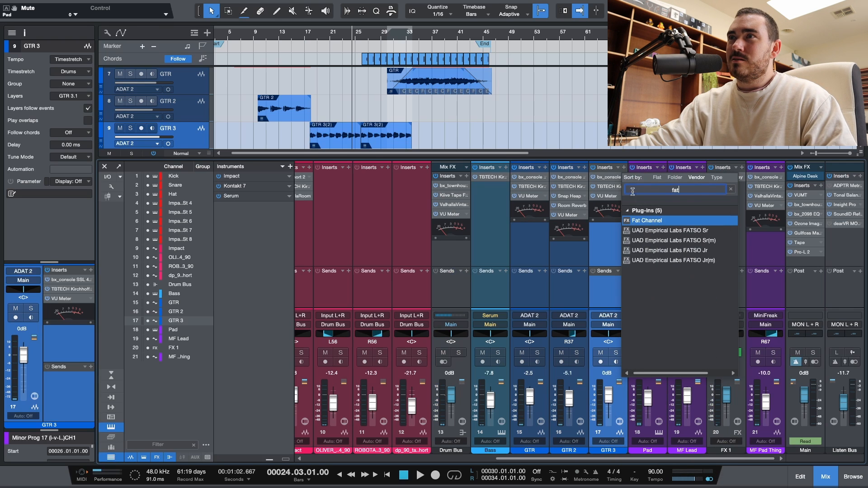
double_click(635, 221)
left_click(318, 66)
left_click(371, 67)
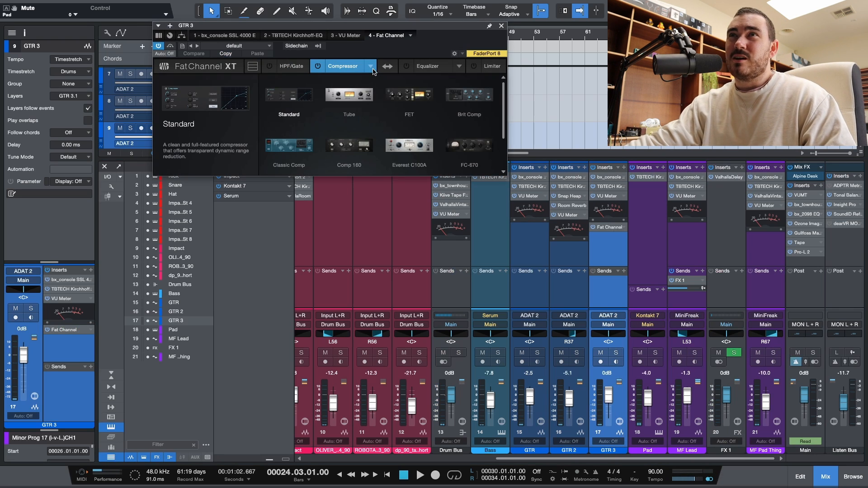
scroll(385, 113, "down", 2)
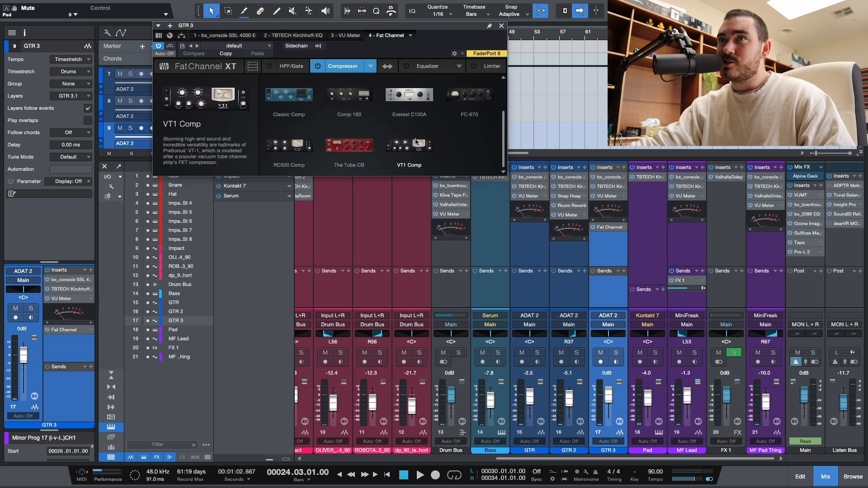
scroll(351, 101, "up", 2)
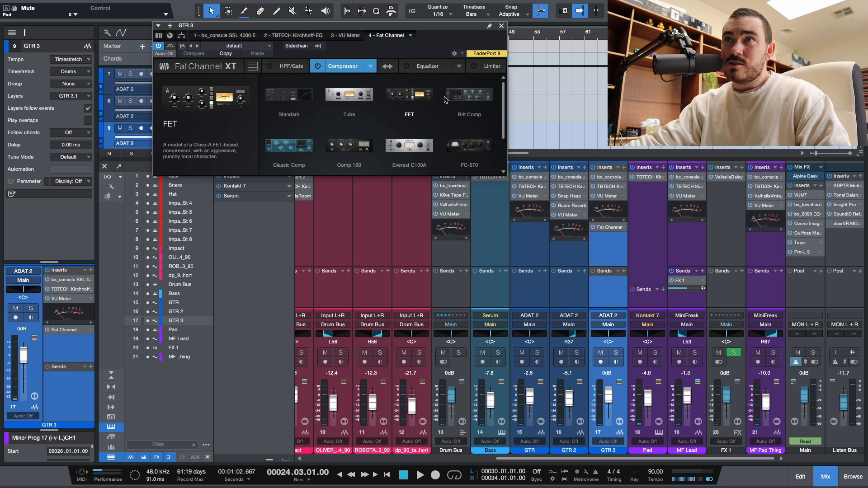
left_click(469, 97)
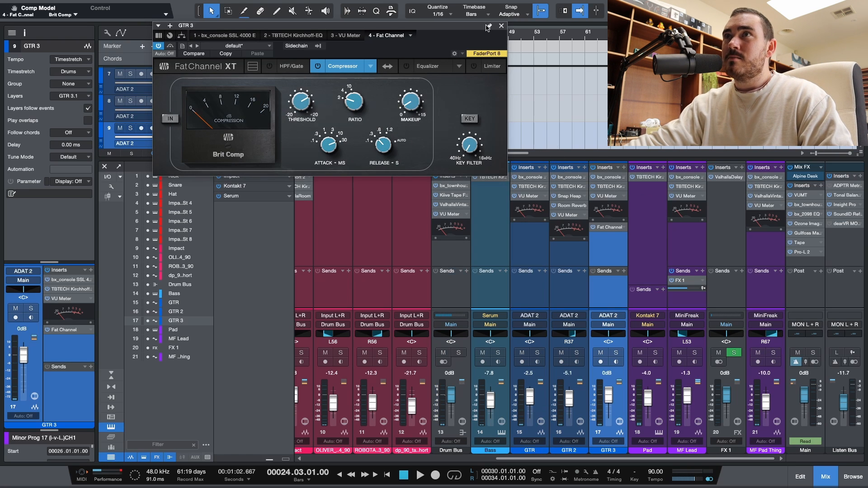
Compare the Brit Comp with the Drum Bus's bx_townhouse Buss Compressor side by side and close the Drum Bus plug-in.
left_click_drag(486, 28, 848, 37)
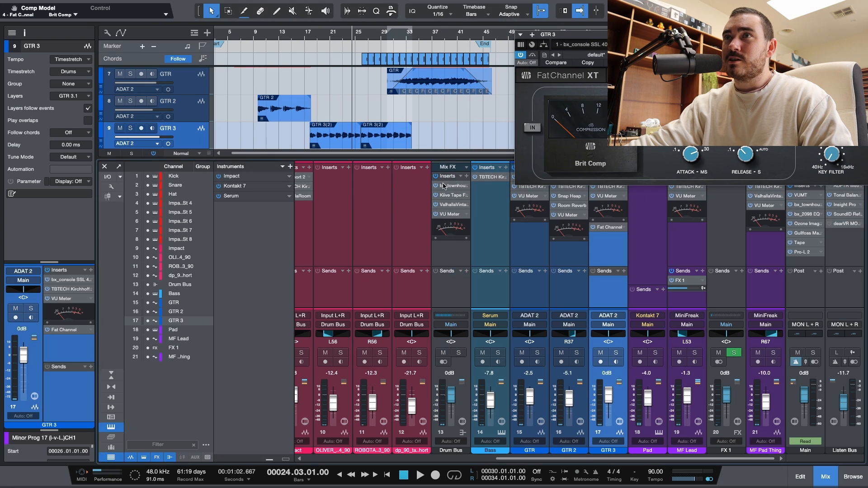
left_click(444, 185)
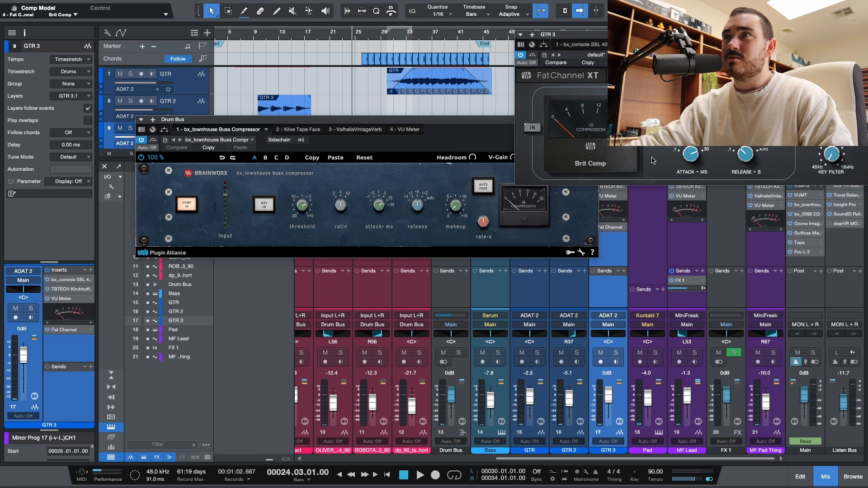
left_click_drag(443, 150, 444, 150)
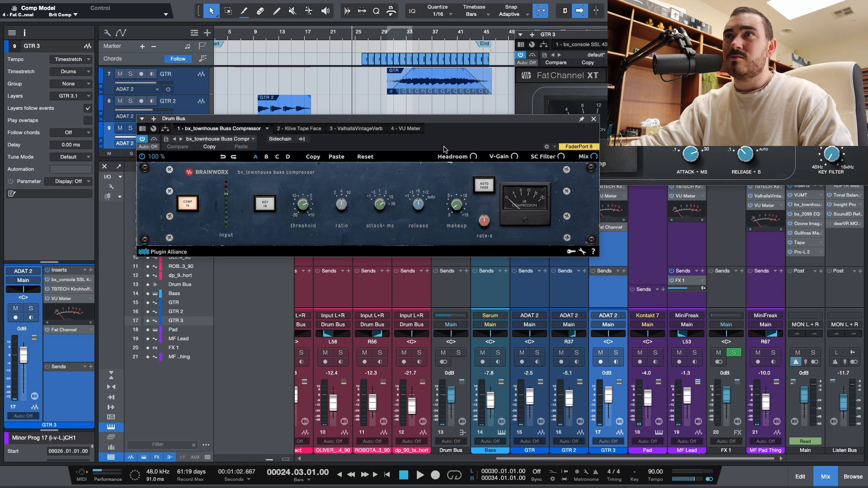
left_click(593, 118)
left_click_drag(625, 40, 353, 140)
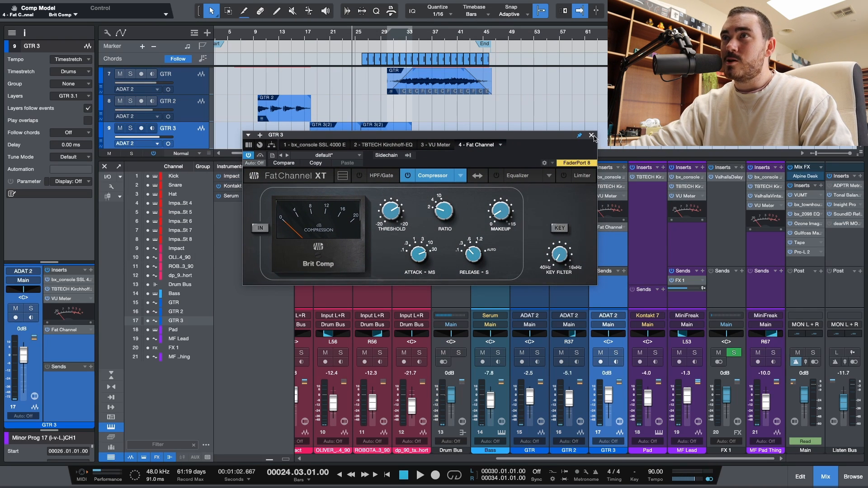
Set the equalizer model of GTR 3's Fat Channel to Passive and close the plug-in window.
left_click(517, 175)
left_click(548, 176)
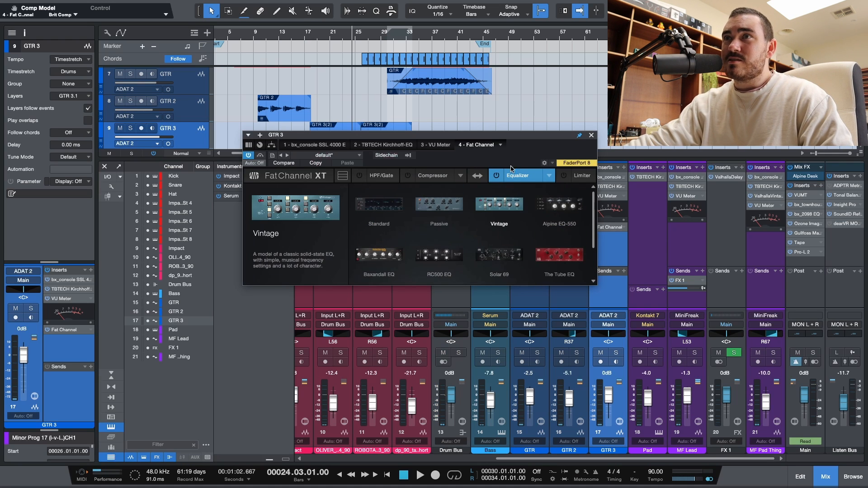
left_click(439, 205)
left_click(592, 136)
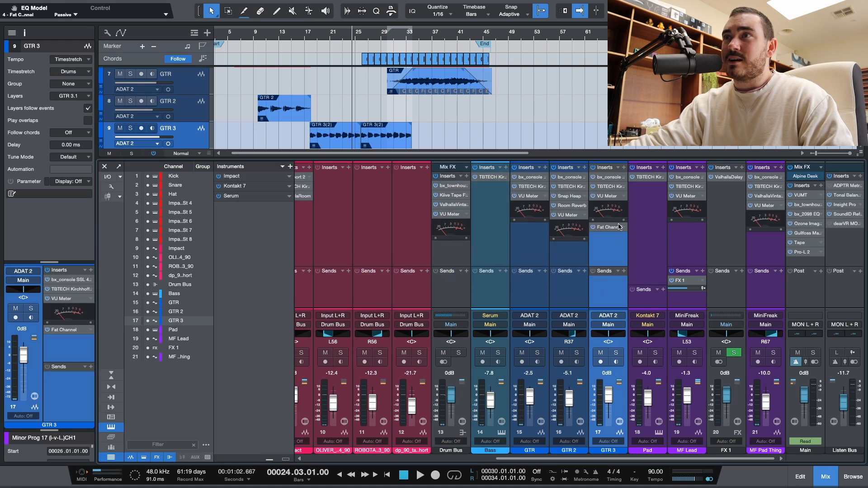
right_click(614, 229)
key("Escape")
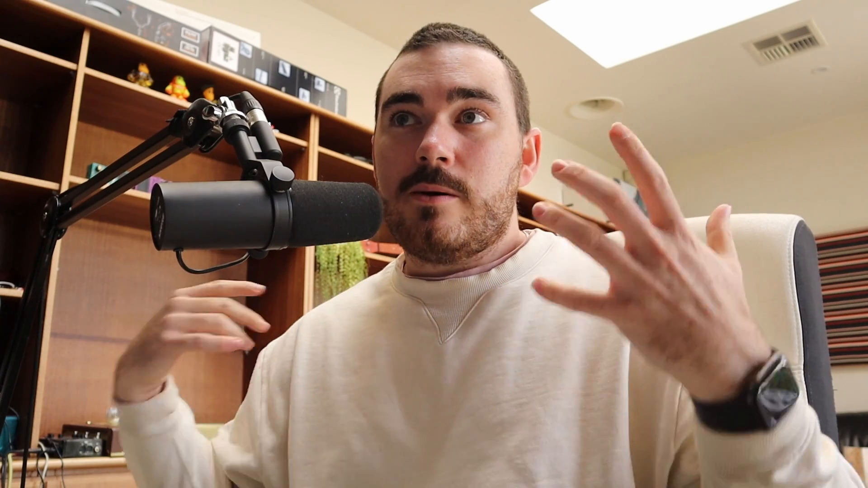